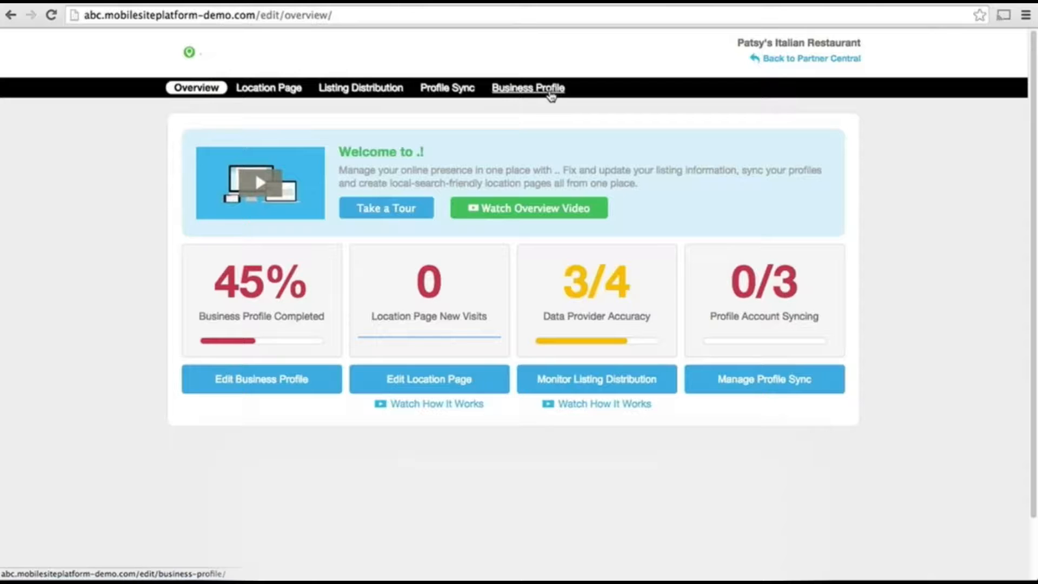
Go from the Overview dashboard to the Business Profile tab
click(550, 95)
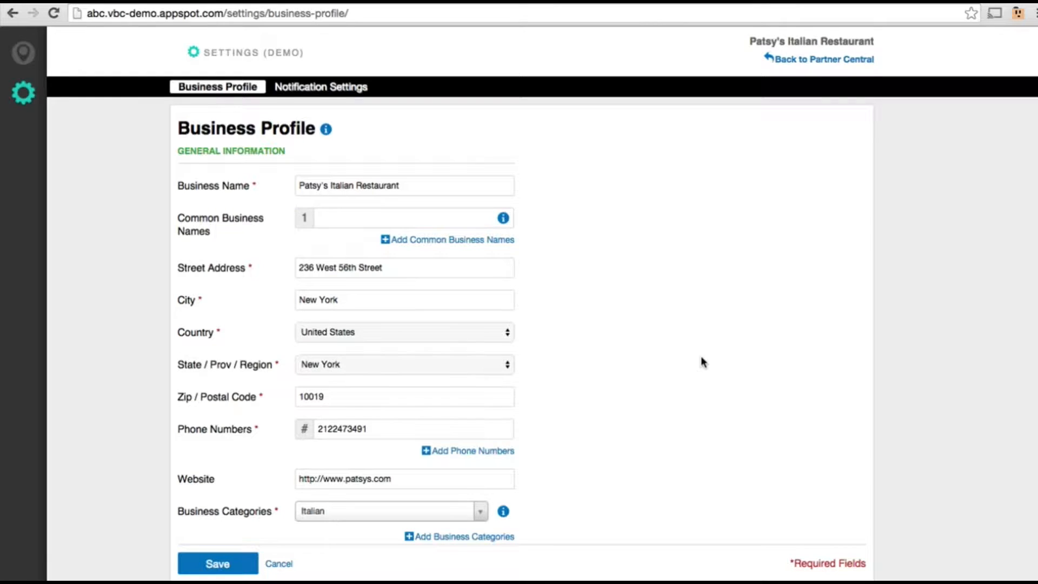
Enter the restaurant's support e-mail address as the Company Email and save the business profile
scroll(701, 357, down, 5)
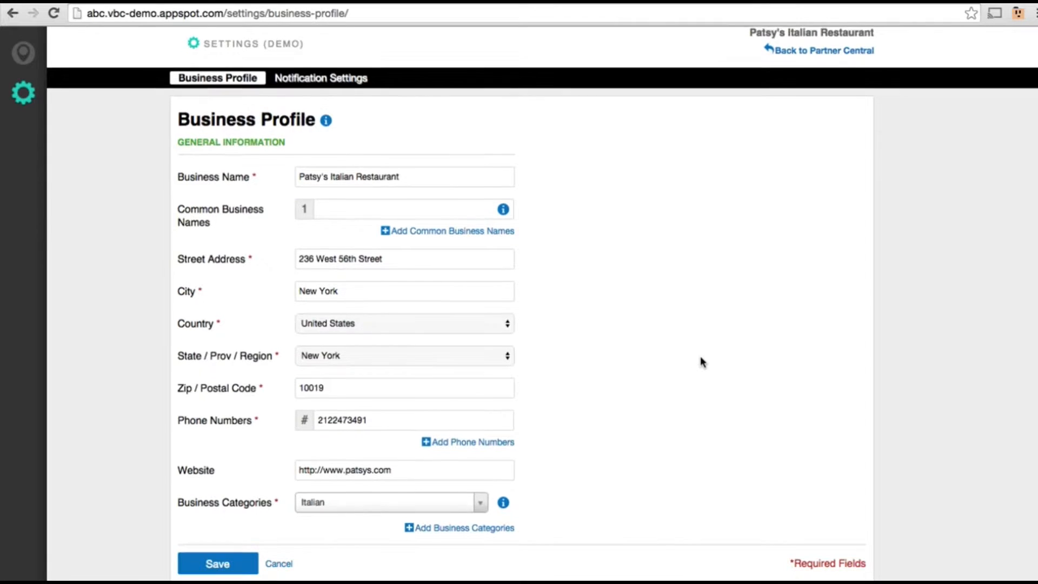
scroll(698, 365, down, 4)
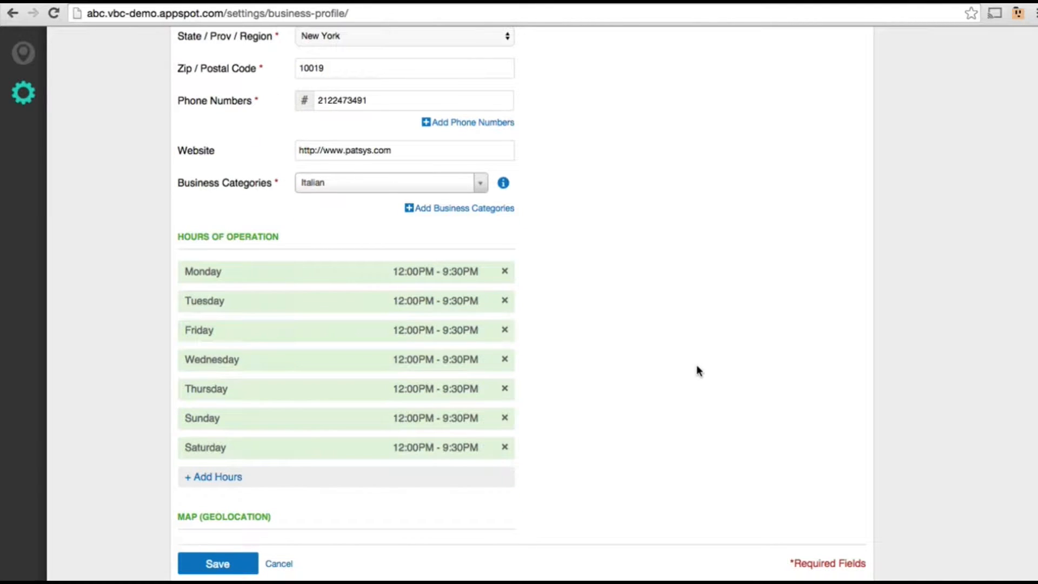
scroll(697, 367, down, 10)
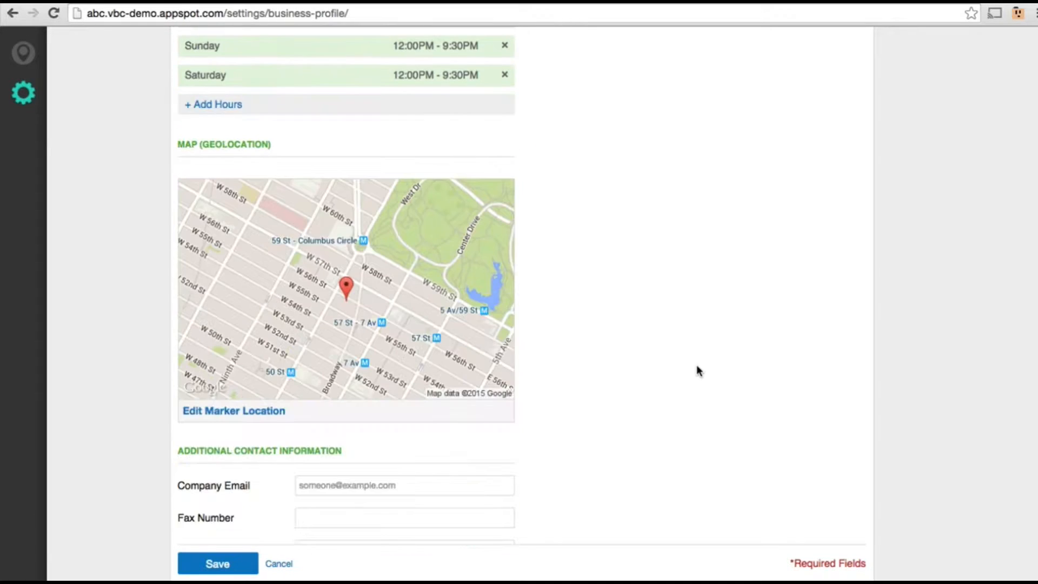
scroll(697, 367, down, 4)
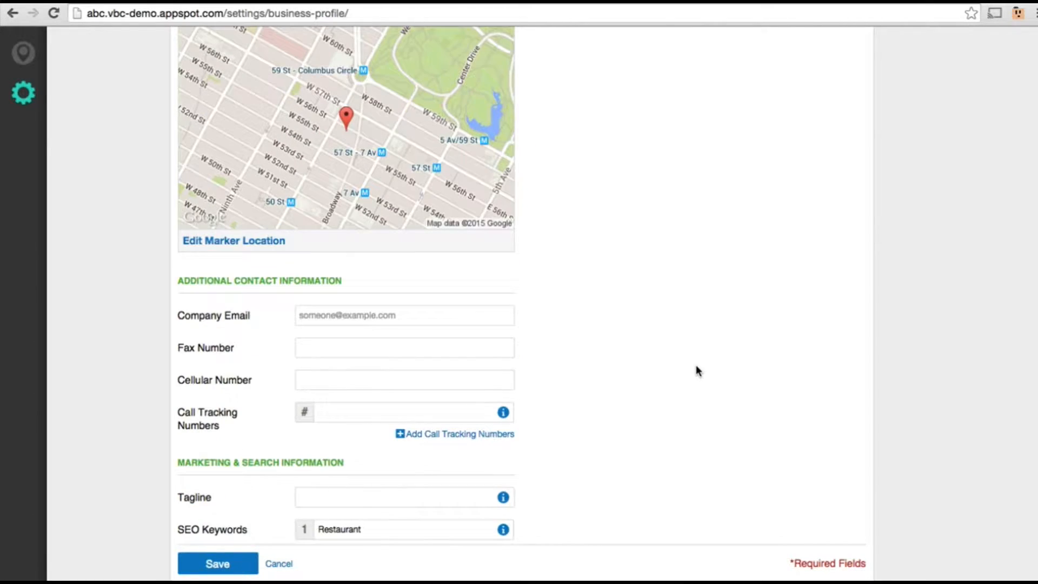
click(421, 310)
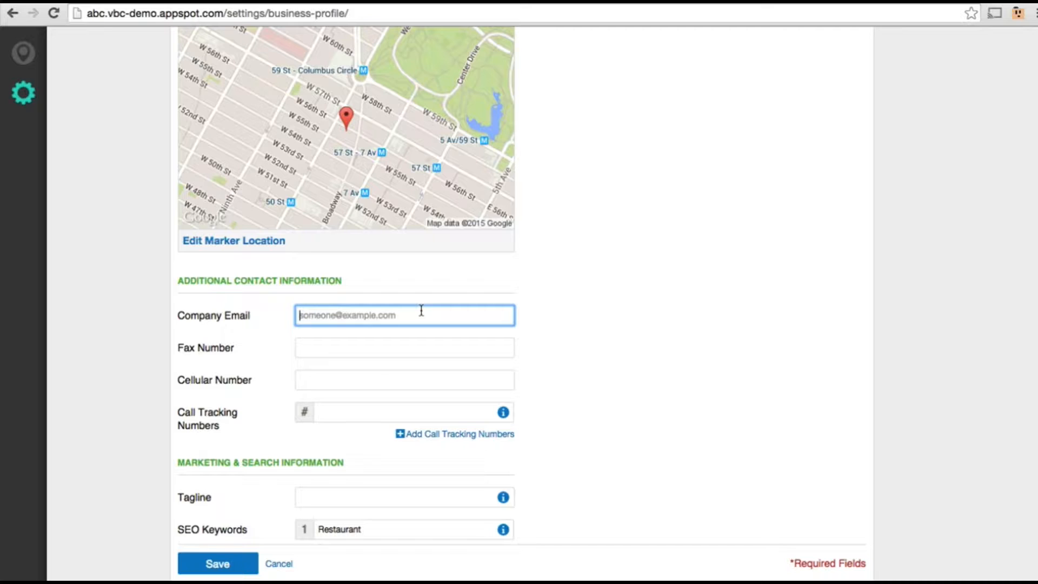
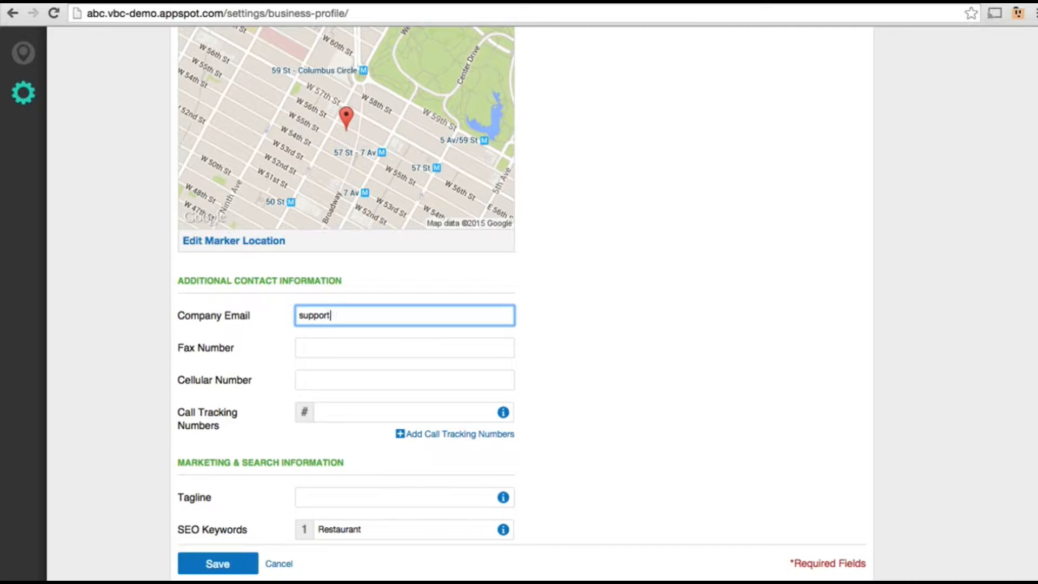
click(607, 324)
scroll(606, 323, down, 7)
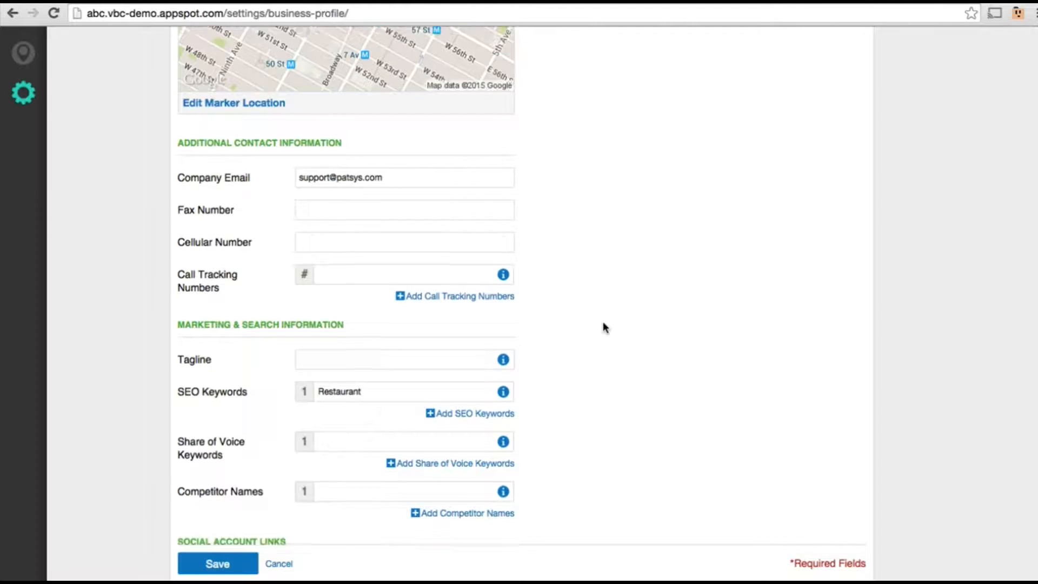
scroll(598, 348, down, 2)
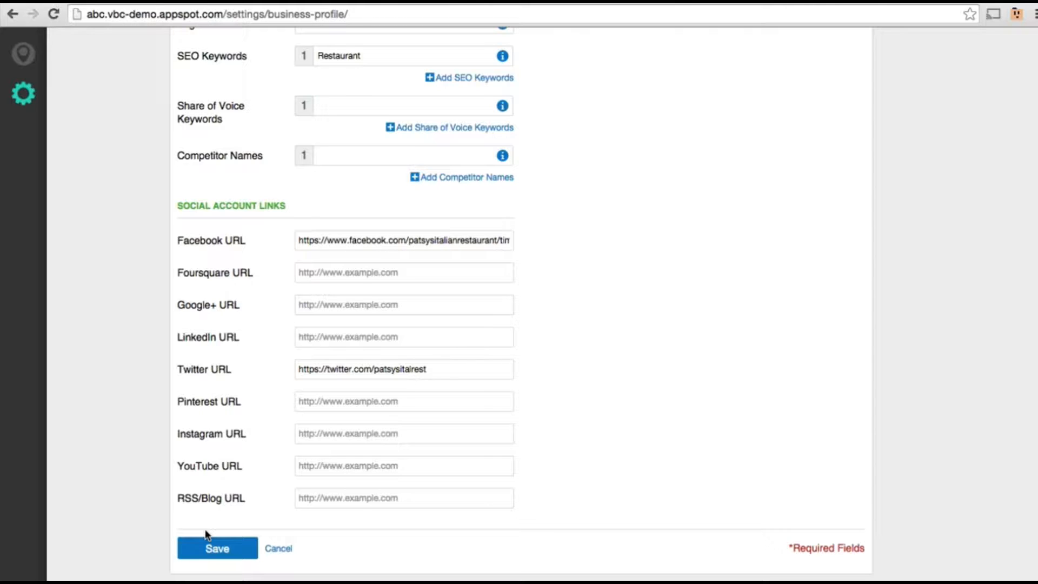
click(204, 548)
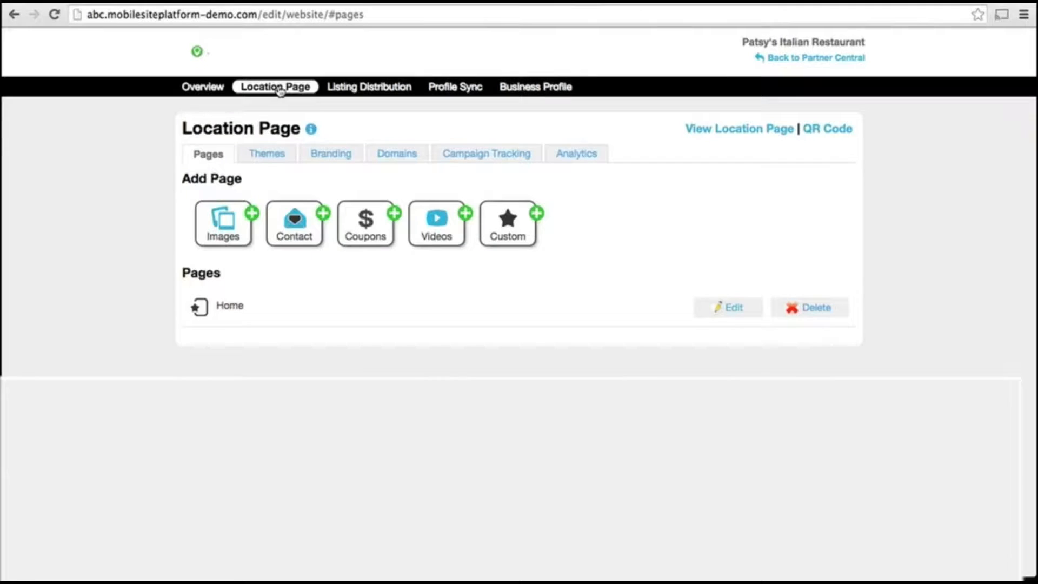
Review the Location Page's current theme, then bring up its Branding settings
click(269, 155)
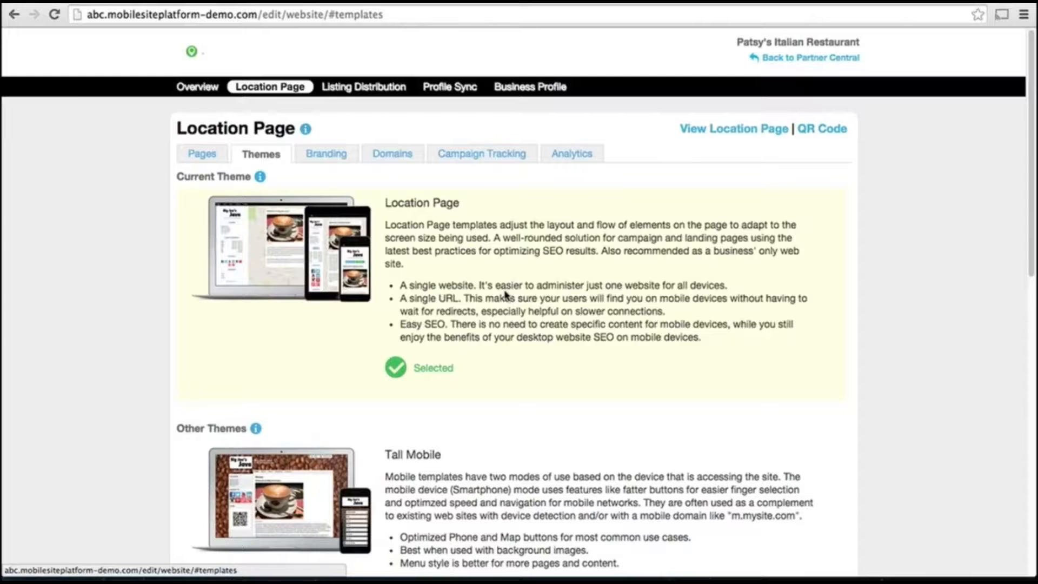
click(343, 157)
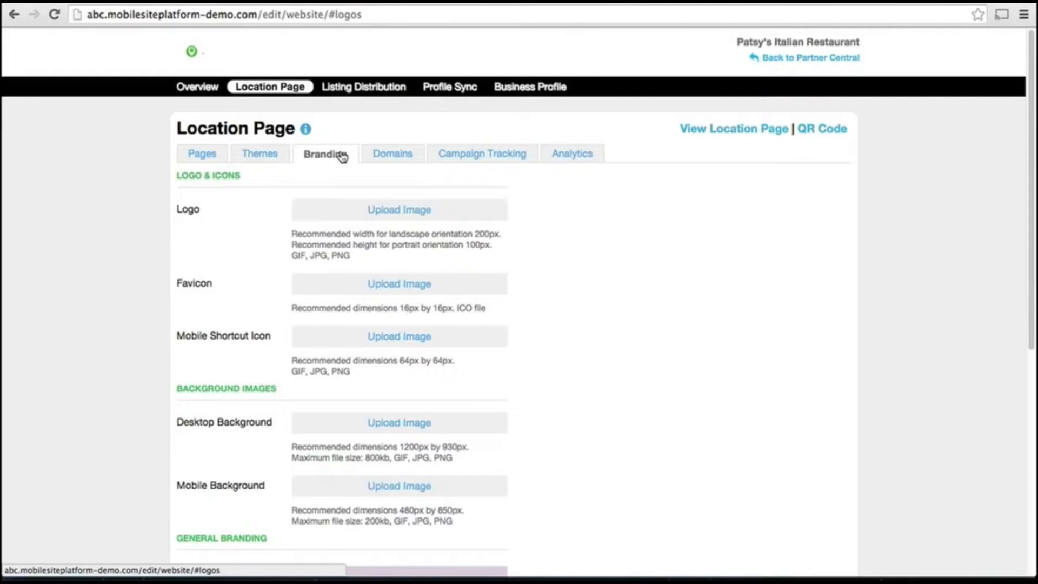
Upload Patsy's logo.png as the logo and highlight the 16px by 16px ICO favicon requirement
click(372, 210)
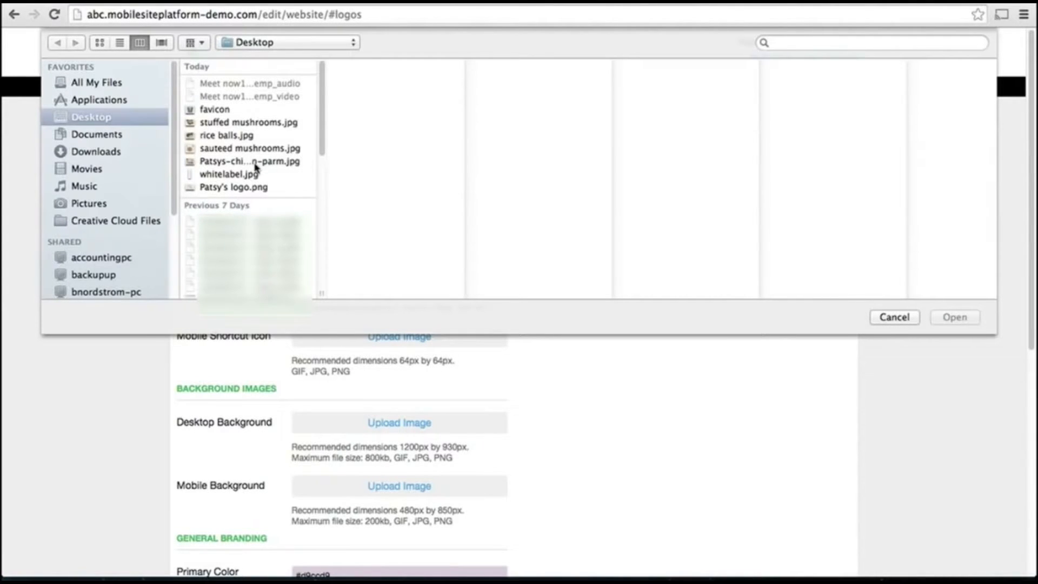
double_click(260, 187)
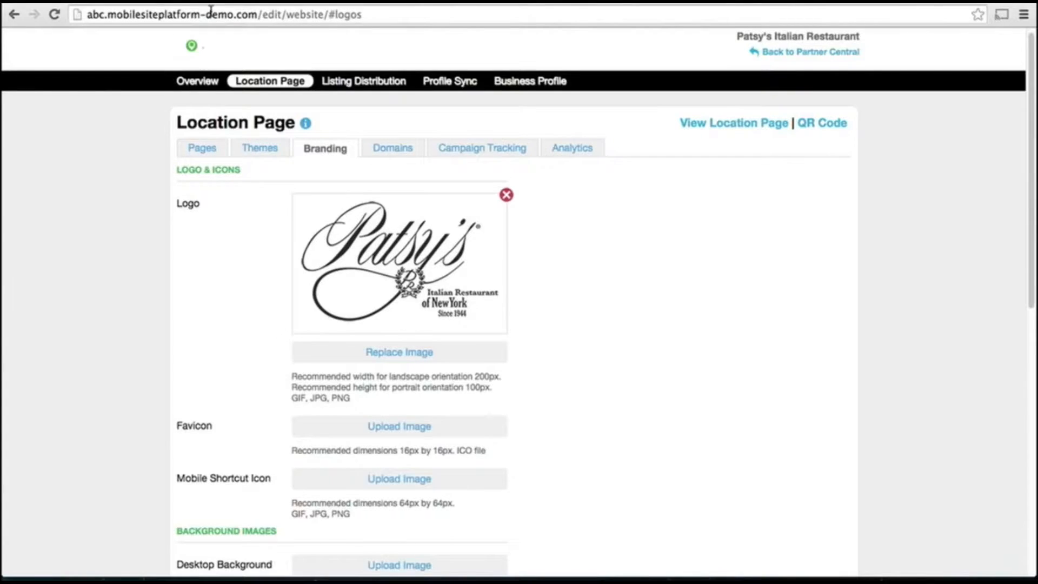
drag(401, 452, 478, 461)
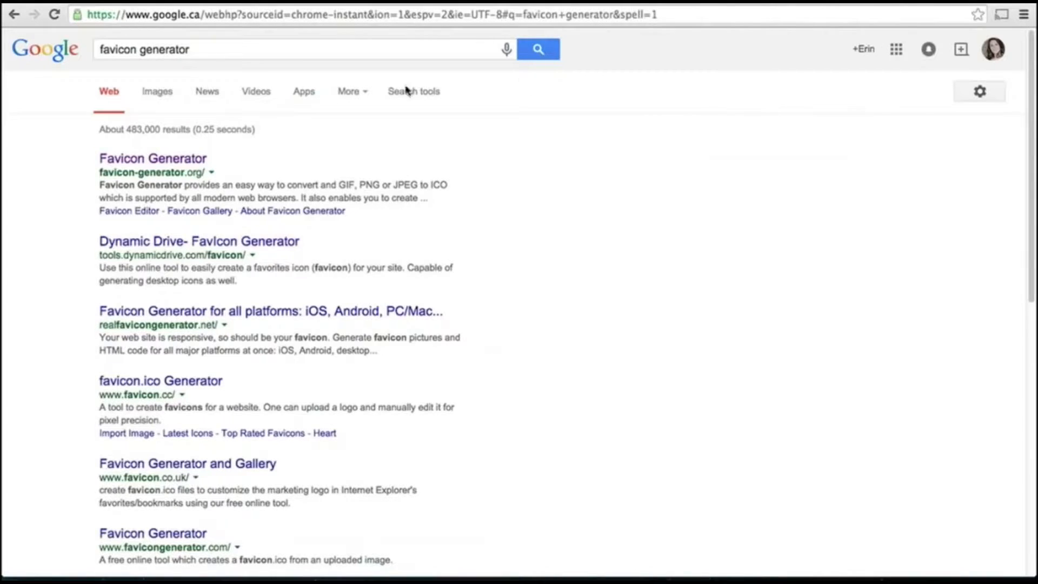
Open the Favicon Generator site from the Google results and begin the favicon upload
click(198, 165)
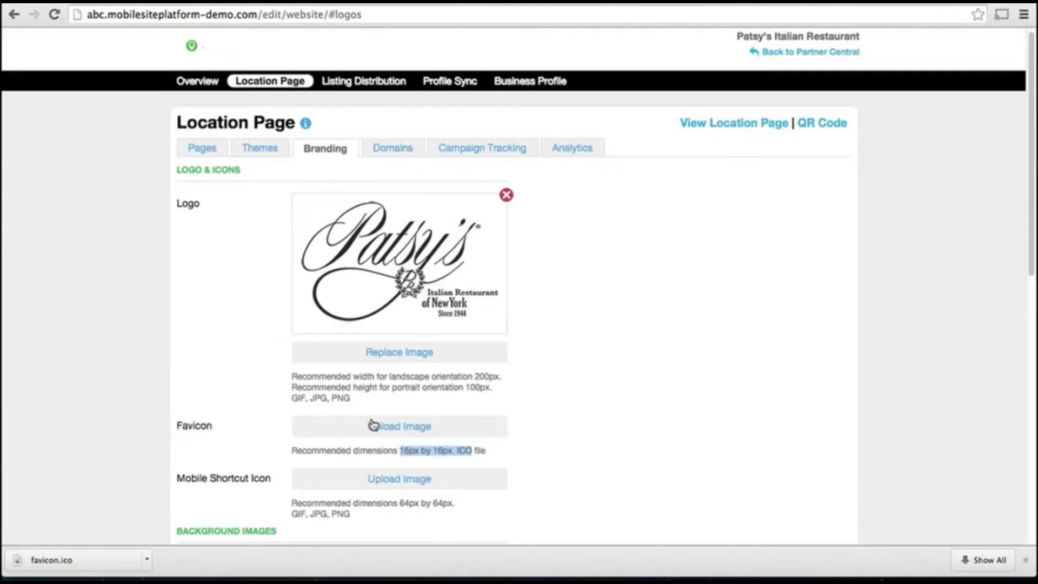
click(374, 425)
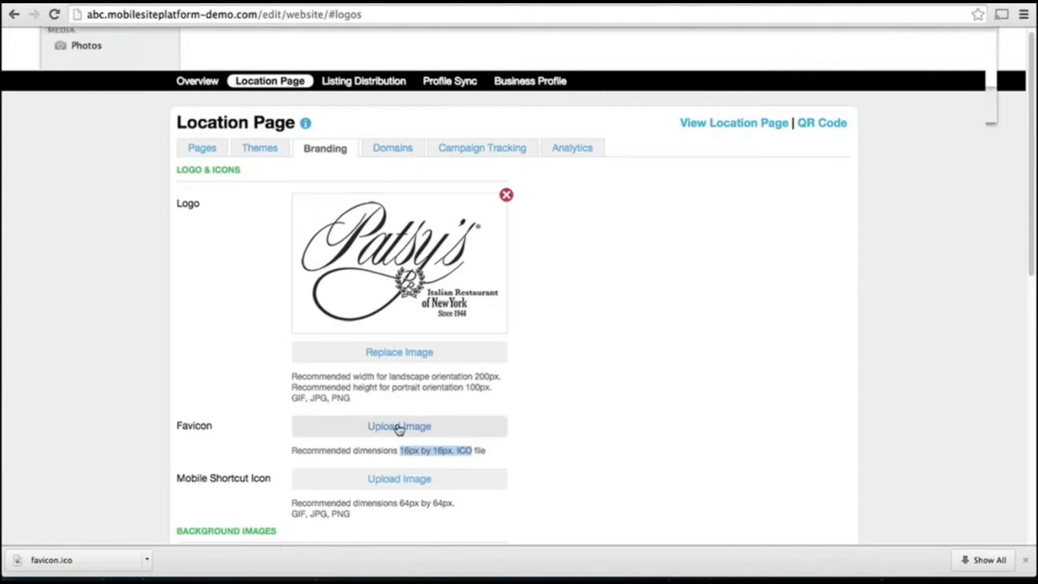
Upload favicon.ico as the location page favicon and scroll the live page's hours and map
click(207, 109)
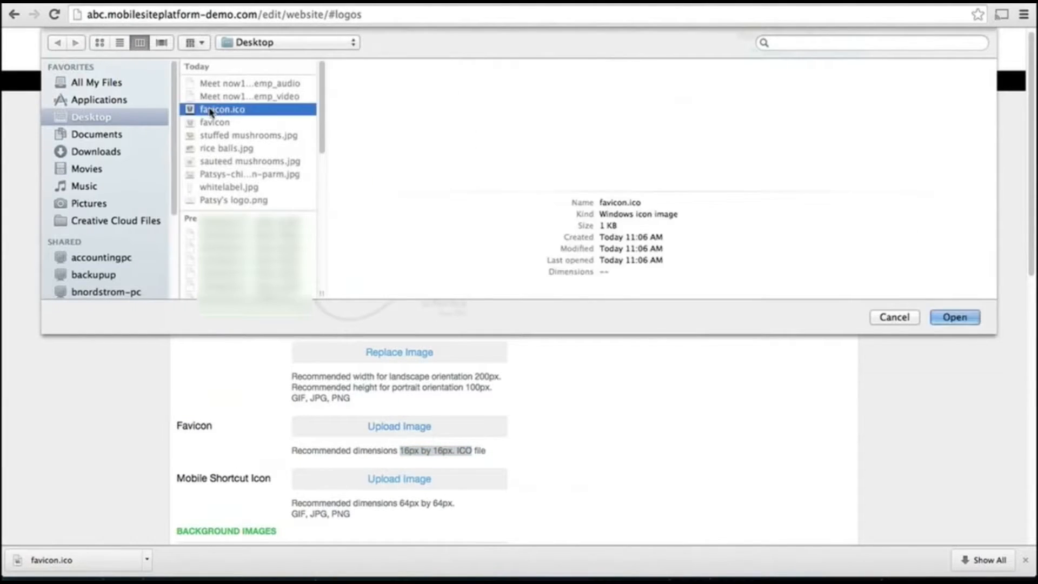
key(Return)
click(632, 389)
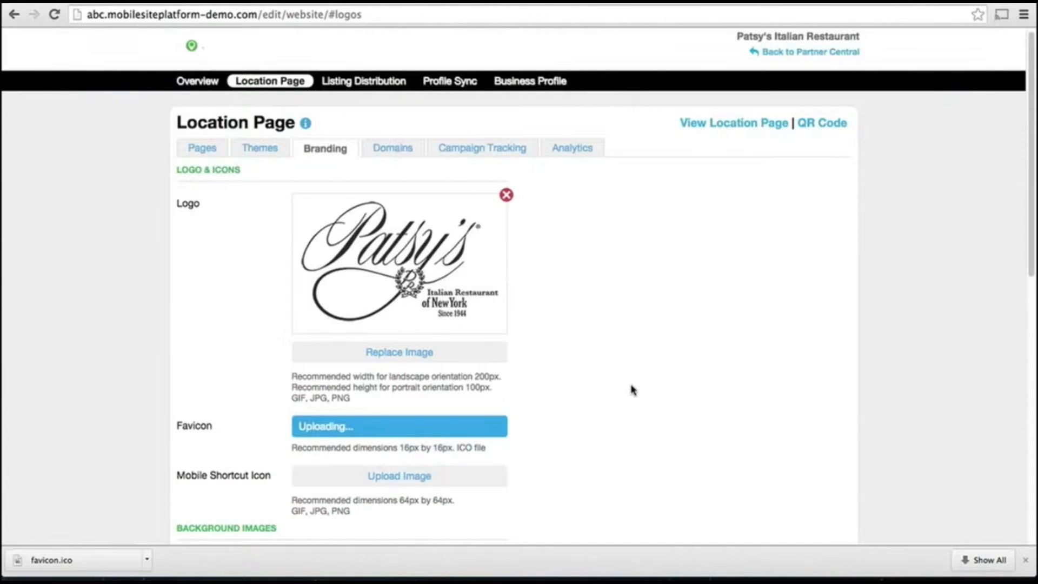
scroll(632, 390, down, 1)
scroll(632, 390, down, 3)
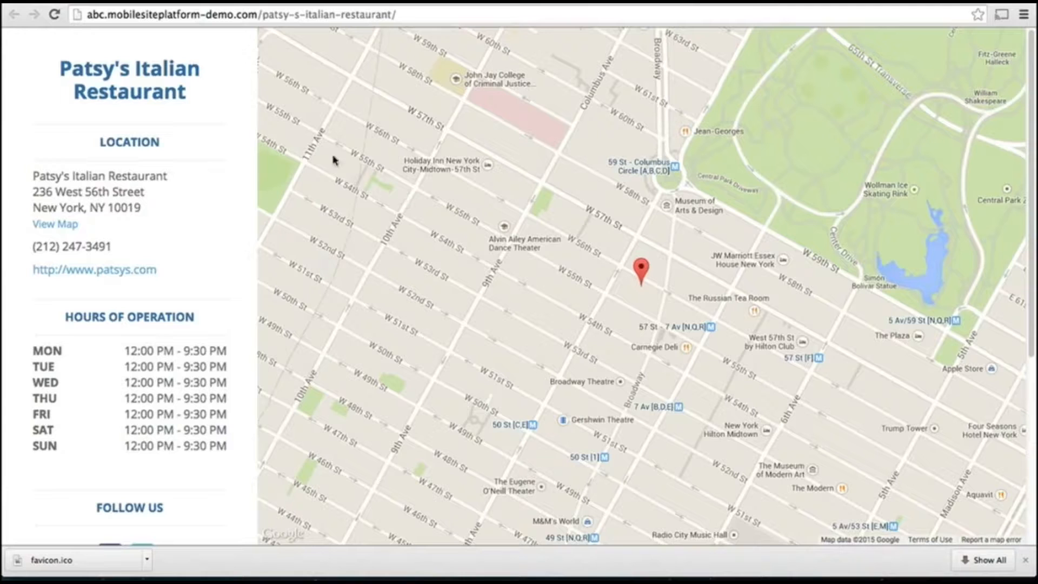
Return to the #logos branding editor and scroll past the uploaded favicon
click(104, 2)
scroll(224, 364, down, 2)
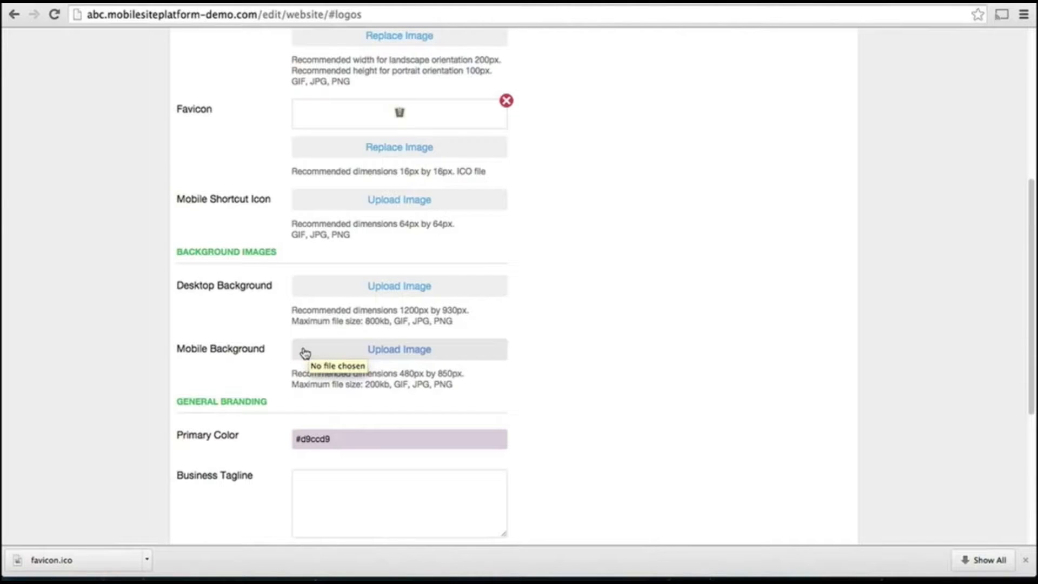
Set the primary brand color to #c7b7c7 and save the branding
scroll(531, 467, down, 1)
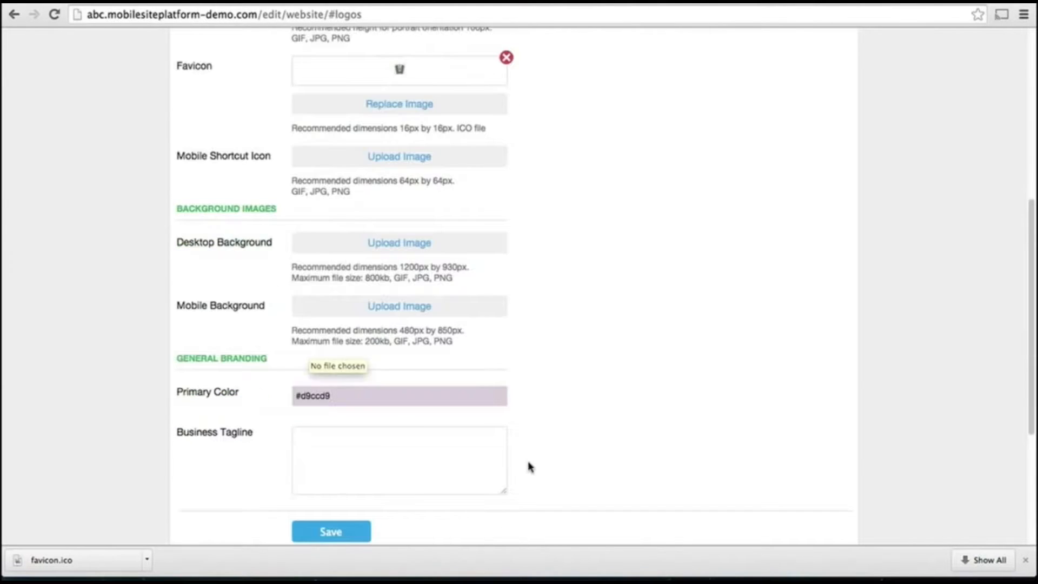
click(424, 397)
scroll(411, 379, down, 1)
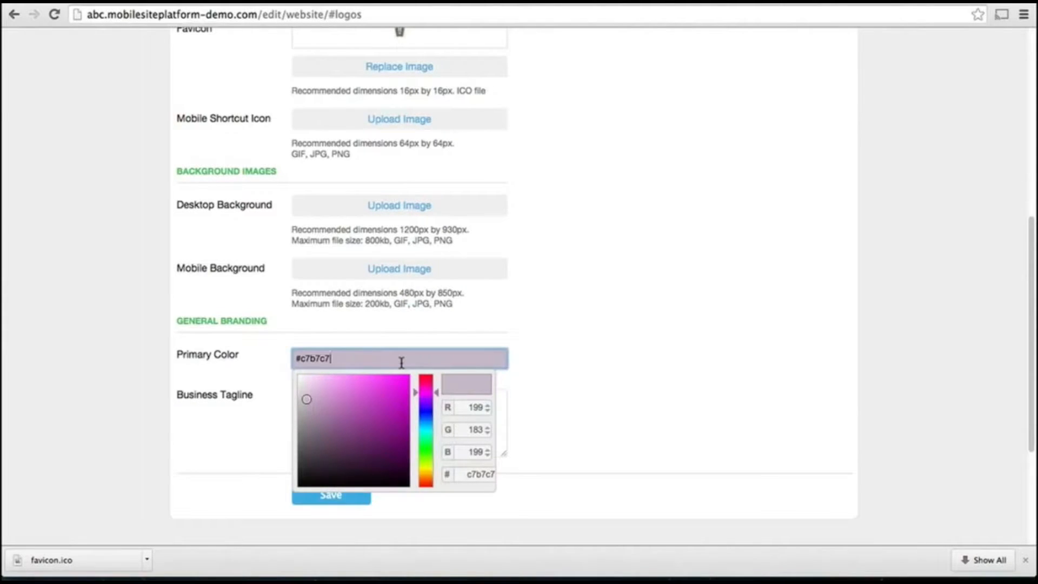
click(394, 413)
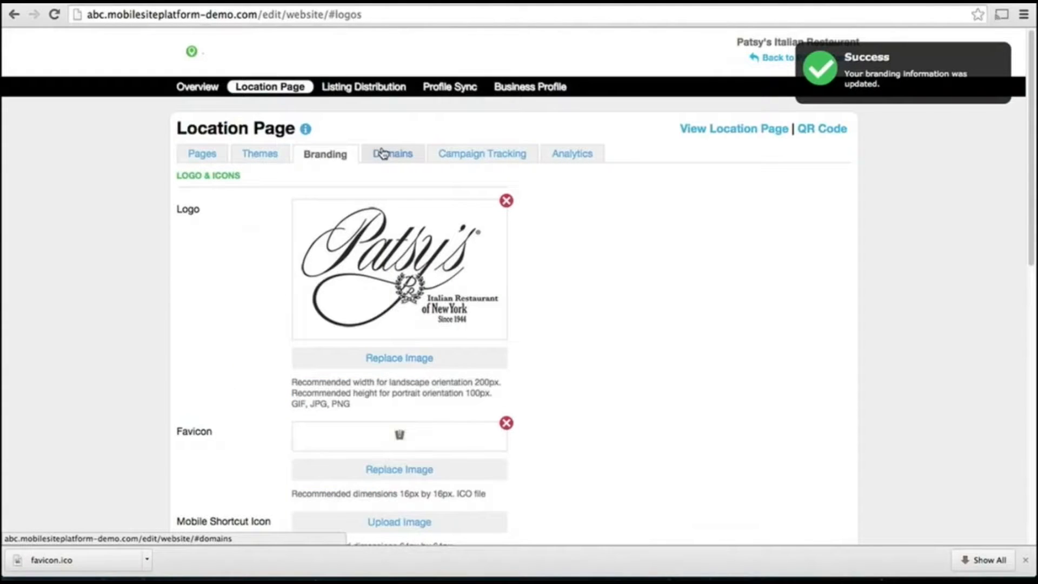
click(382, 154)
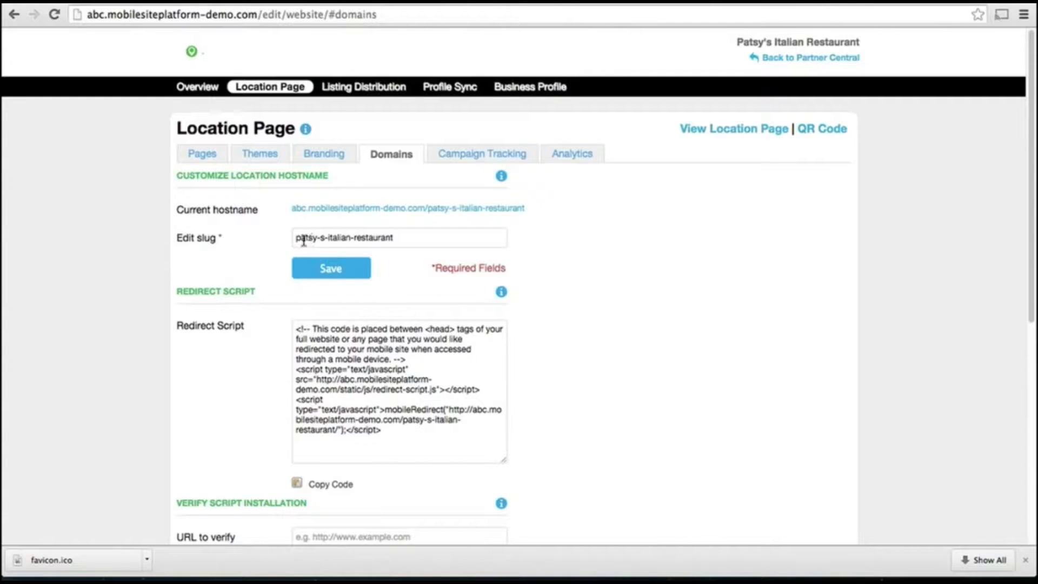
Change the page slug to patsys-italian-restaurant and copy the mobile redirect script
click(317, 238)
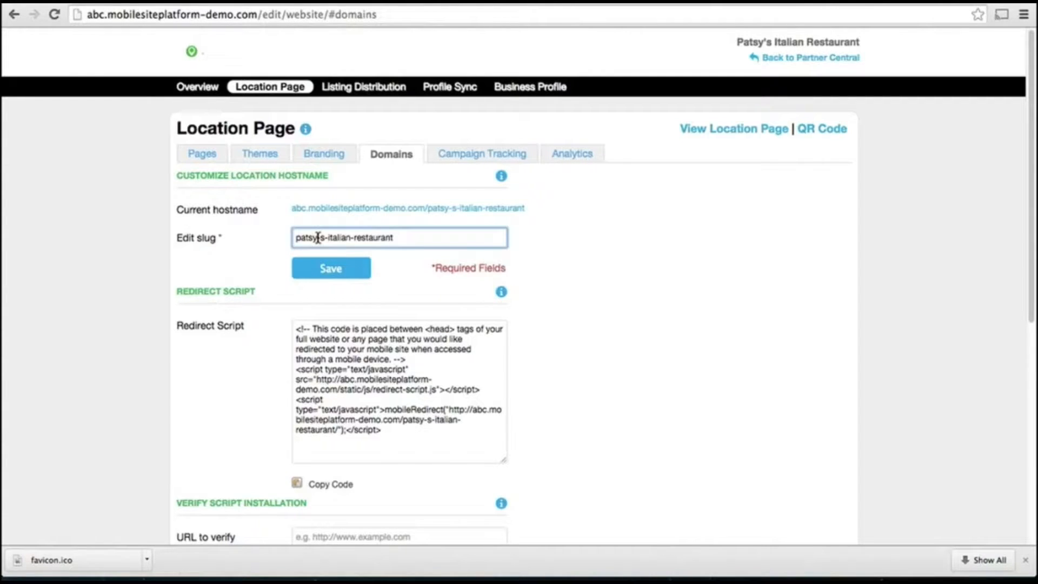
key(Delete)
click(325, 271)
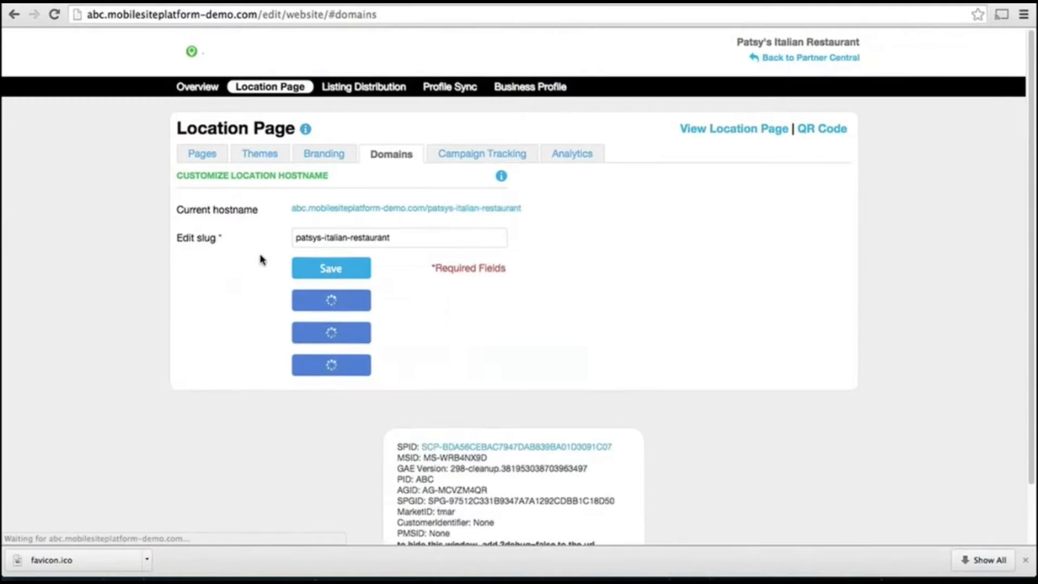
scroll(260, 259, down, 1)
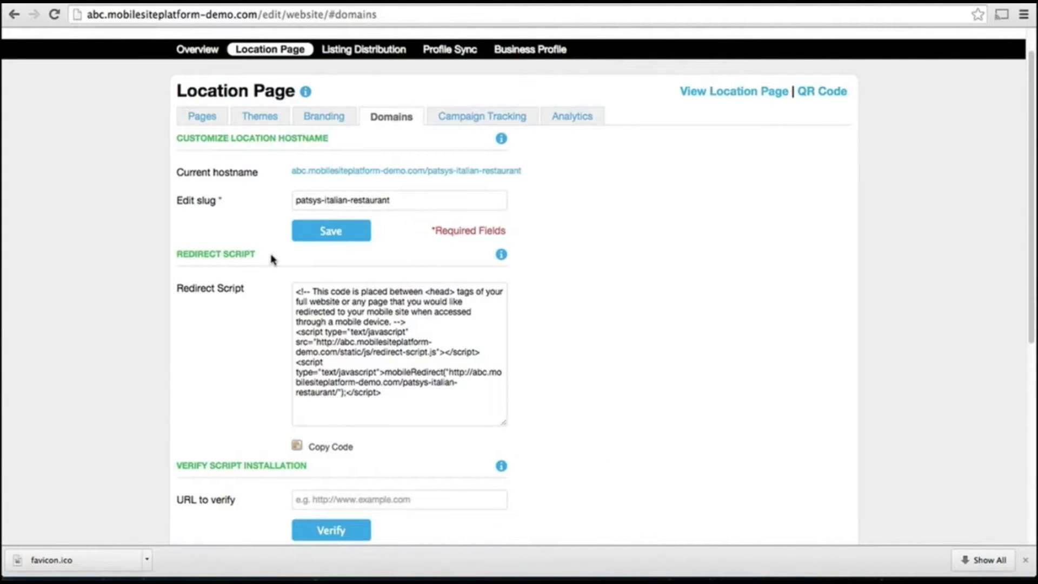
click(314, 285)
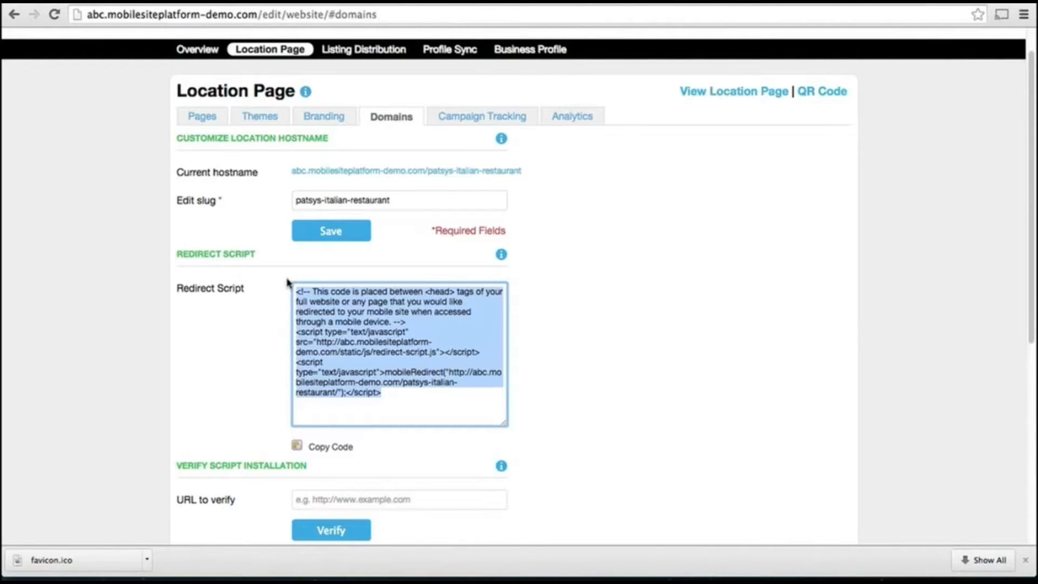
click(269, 306)
scroll(268, 306, down, 1)
scroll(267, 306, down, 1)
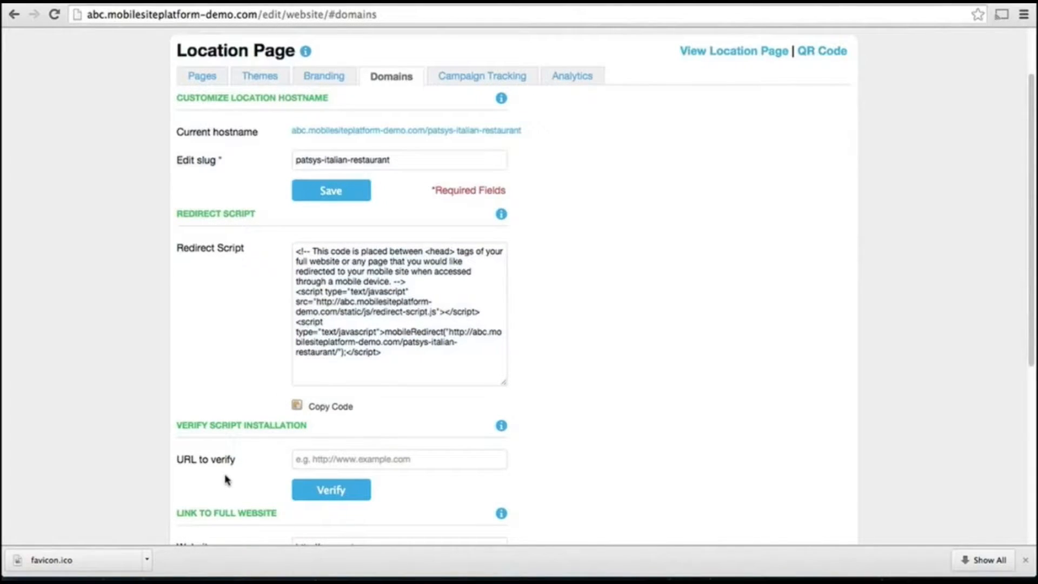
scroll(227, 480, down, 1)
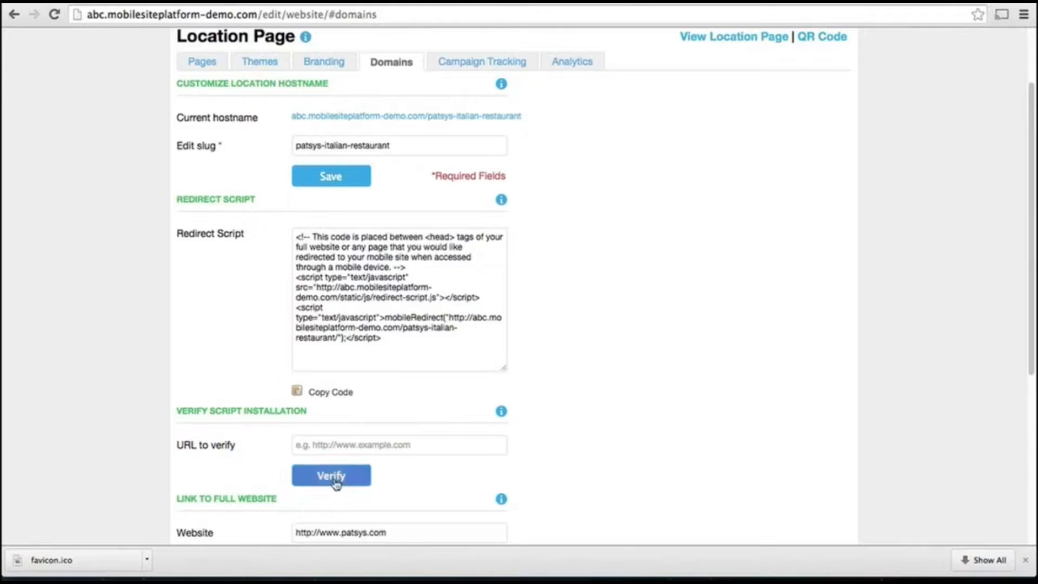
scroll(244, 459, down, 10)
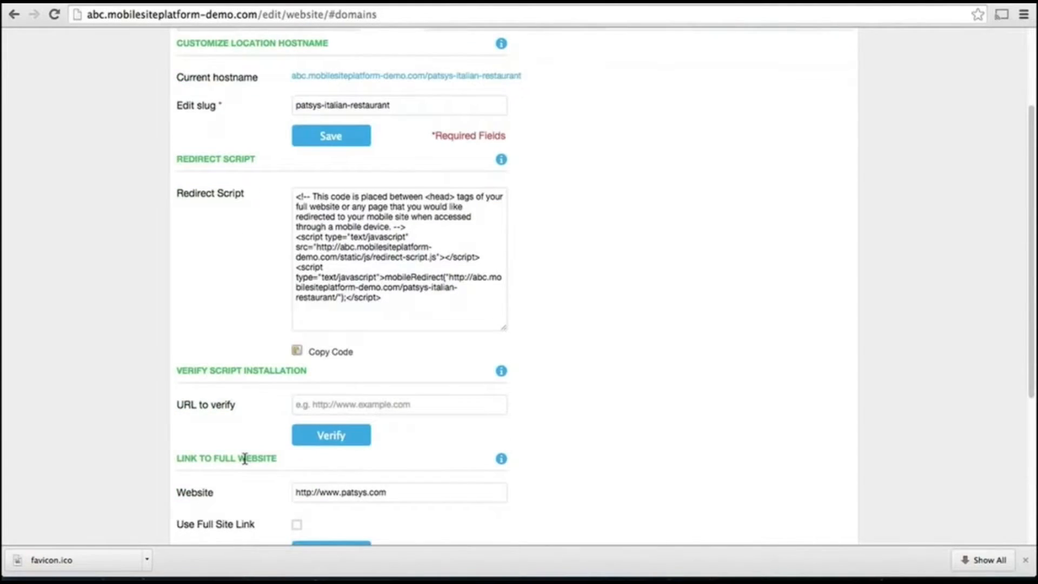
scroll(246, 464, down, 5)
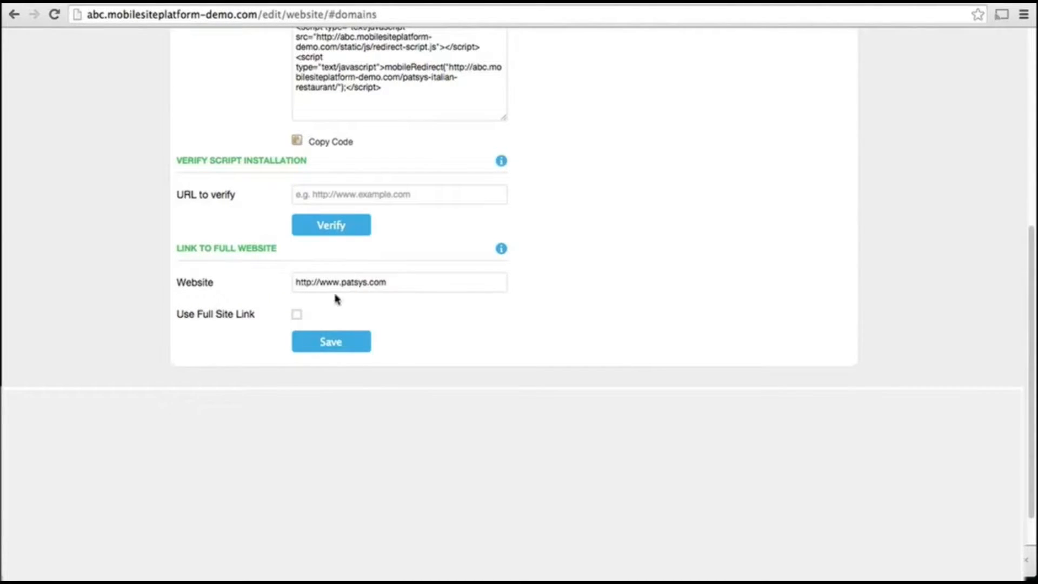
click(297, 316)
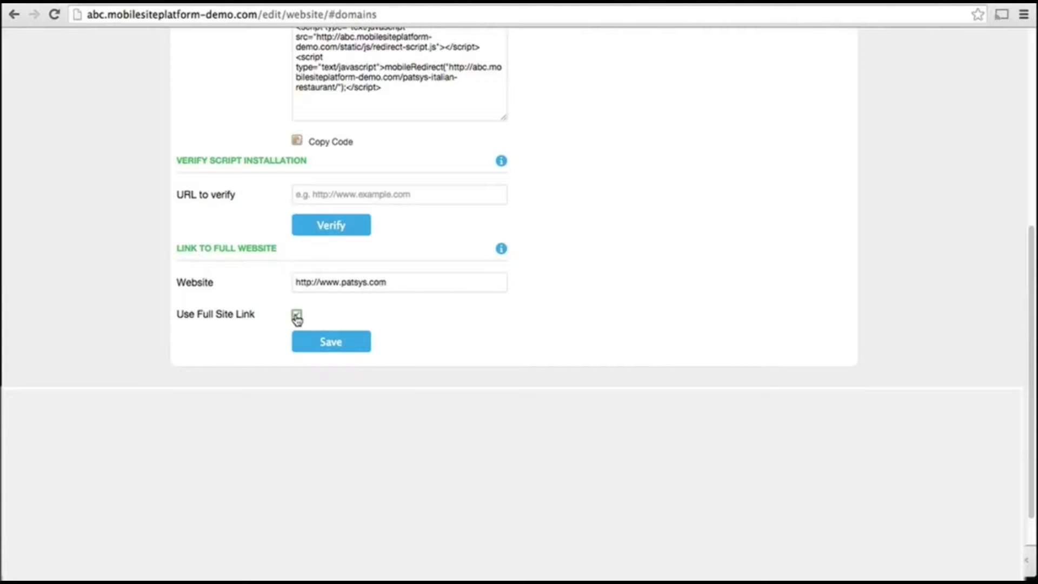
click(346, 345)
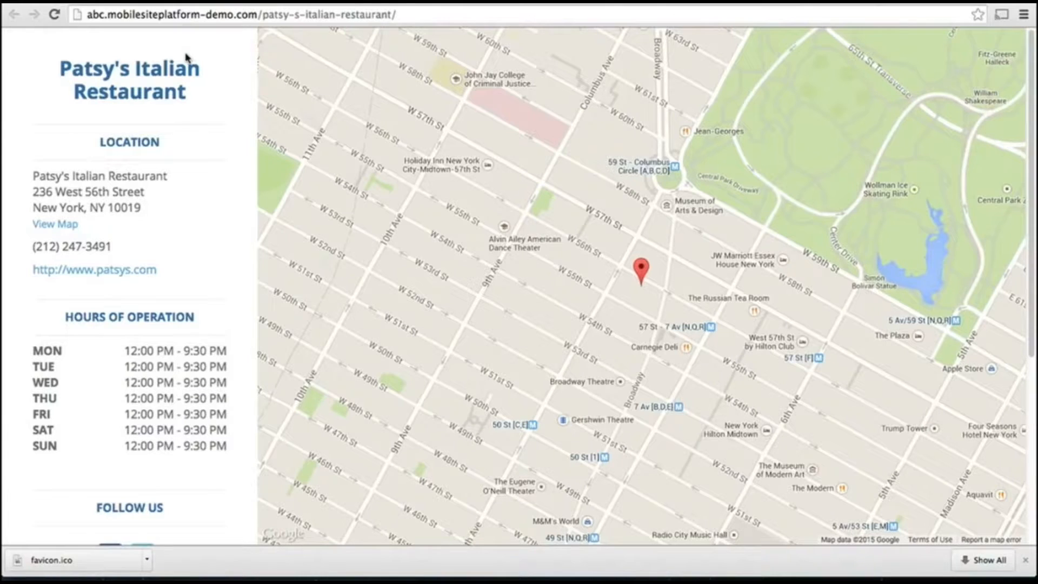
Reload the live page so Patsy's logo shows, then return to the Location Page editor
click(52, 15)
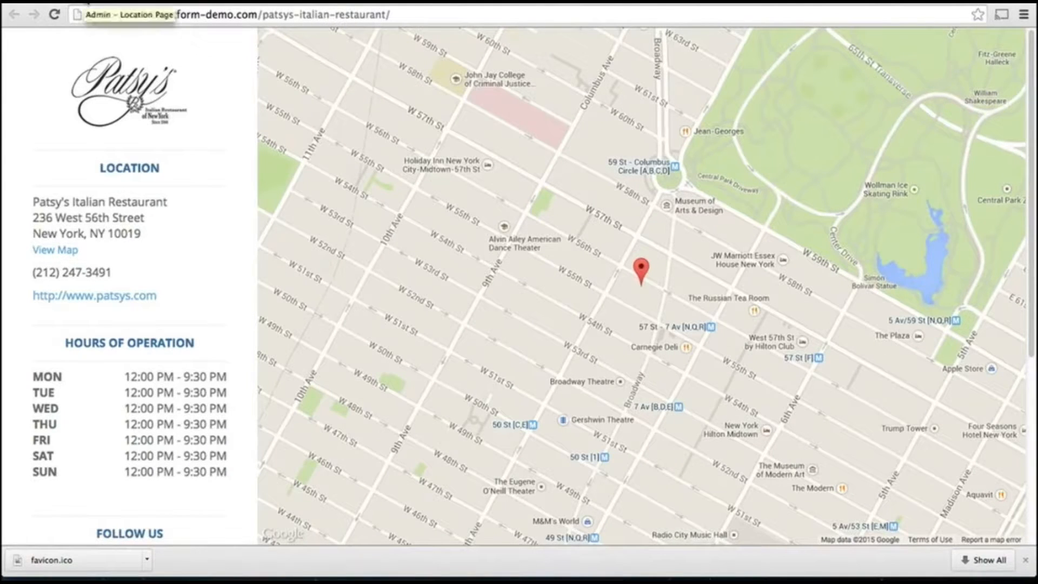
click(85, 3)
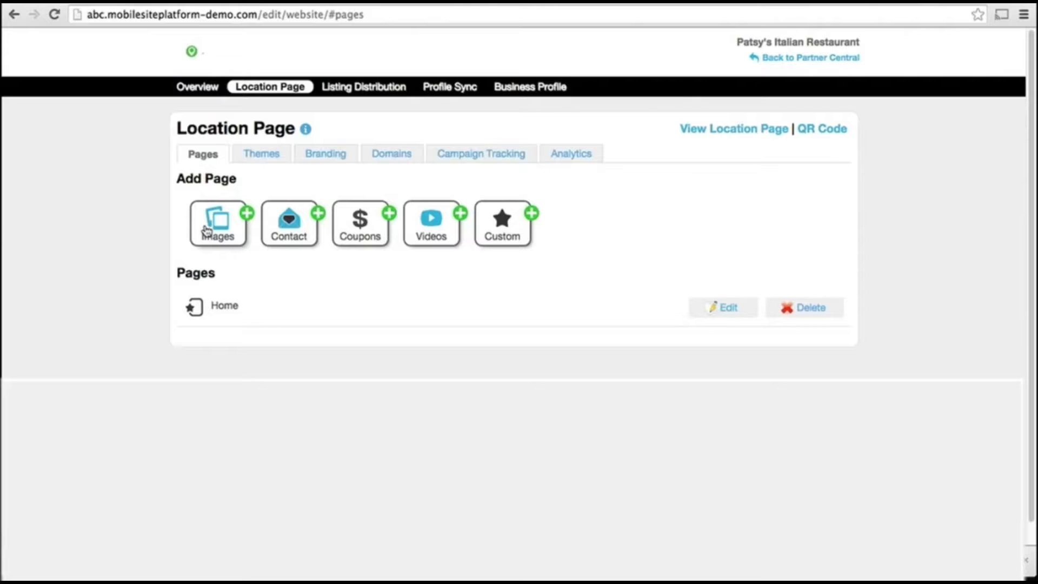
Choose Edit next to the Home page in the Location Page's Pages list
click(730, 311)
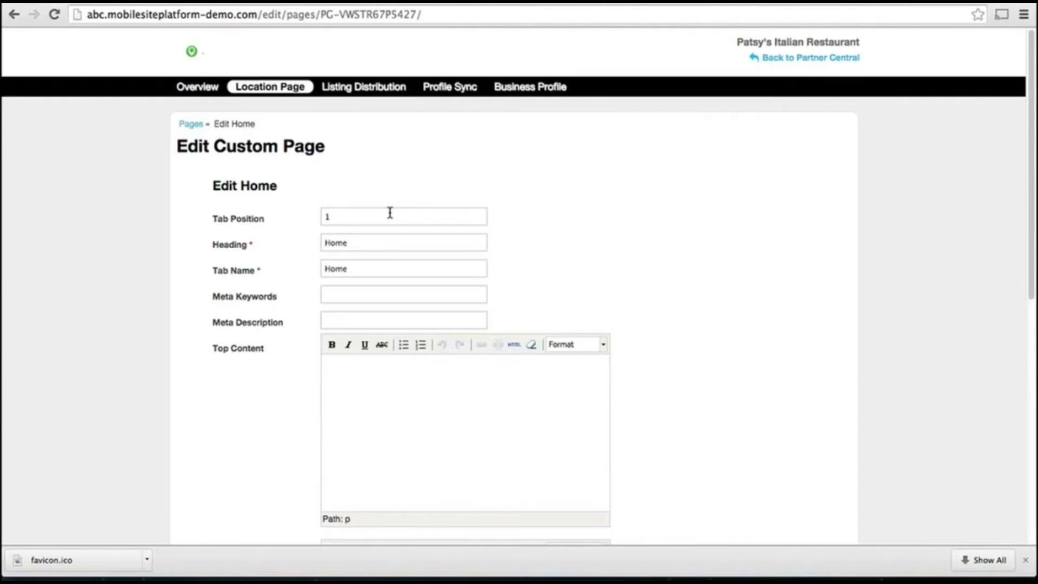
Replace the Home page heading with 'Patsy's Italian Restaurant' and move to Meta Description
double_click(389, 241)
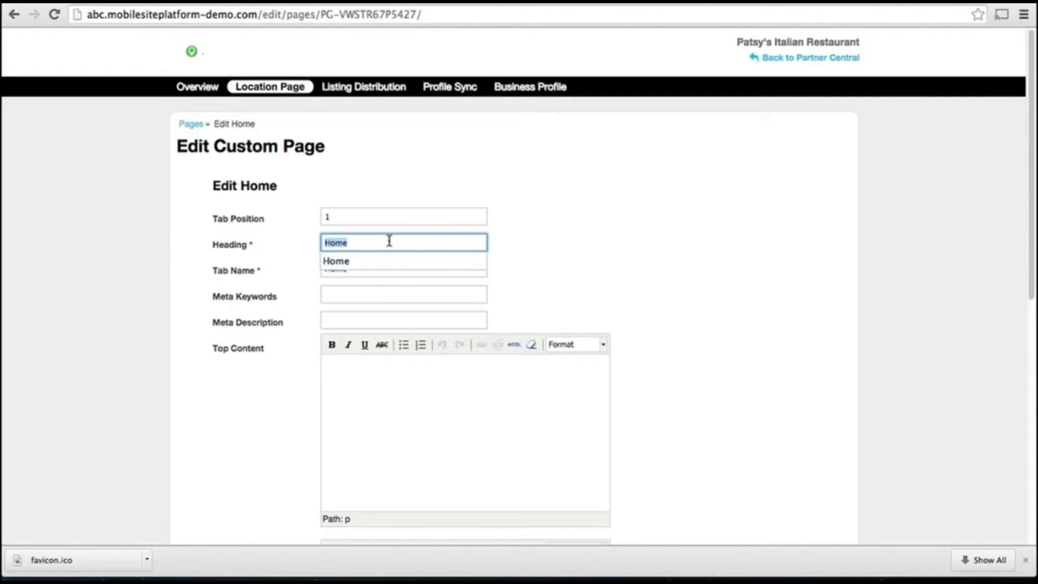
text(Patsy)
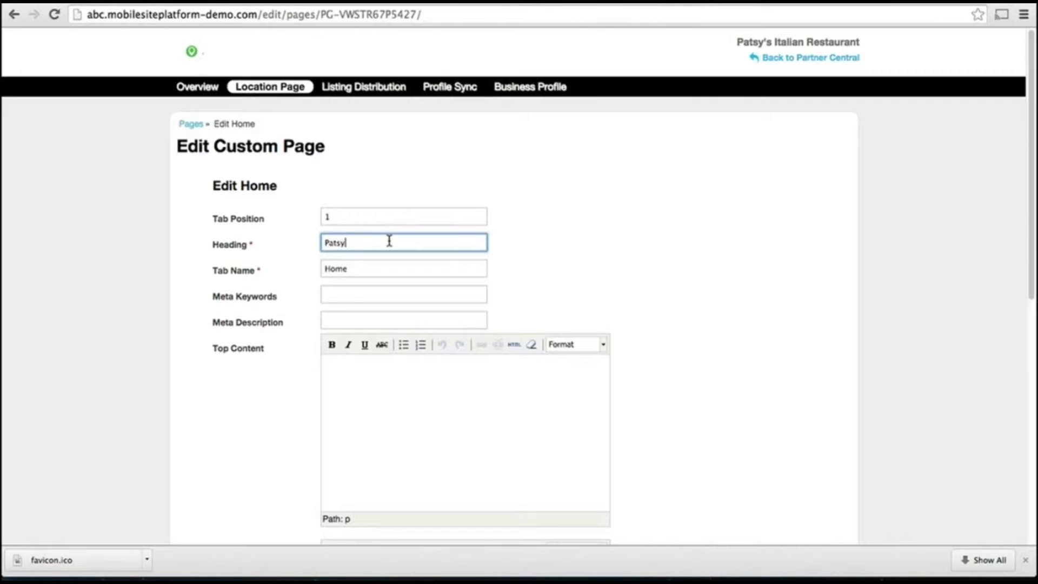
text('s Italian Restaurant)
click(341, 295)
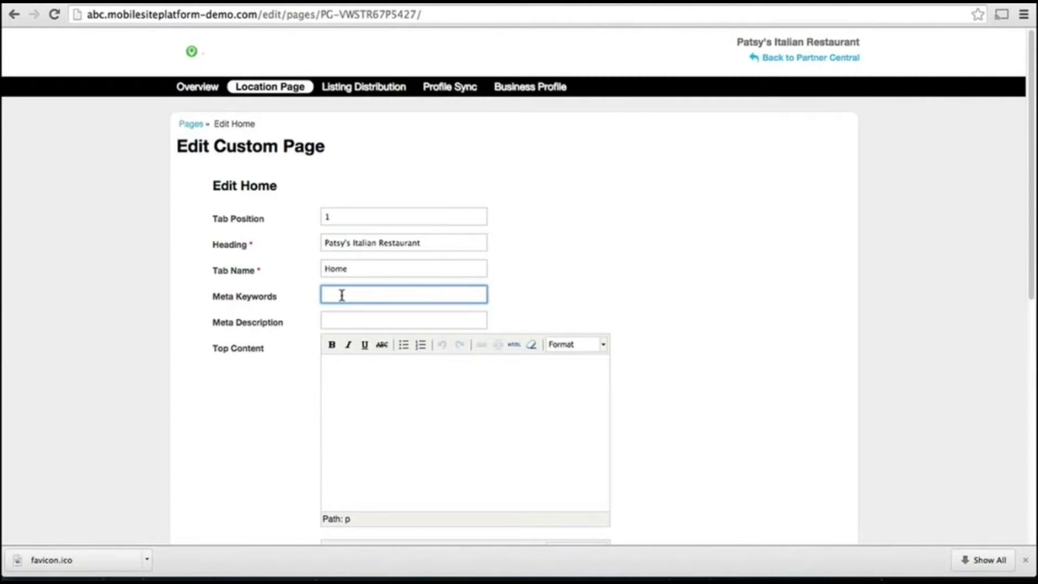
click(344, 318)
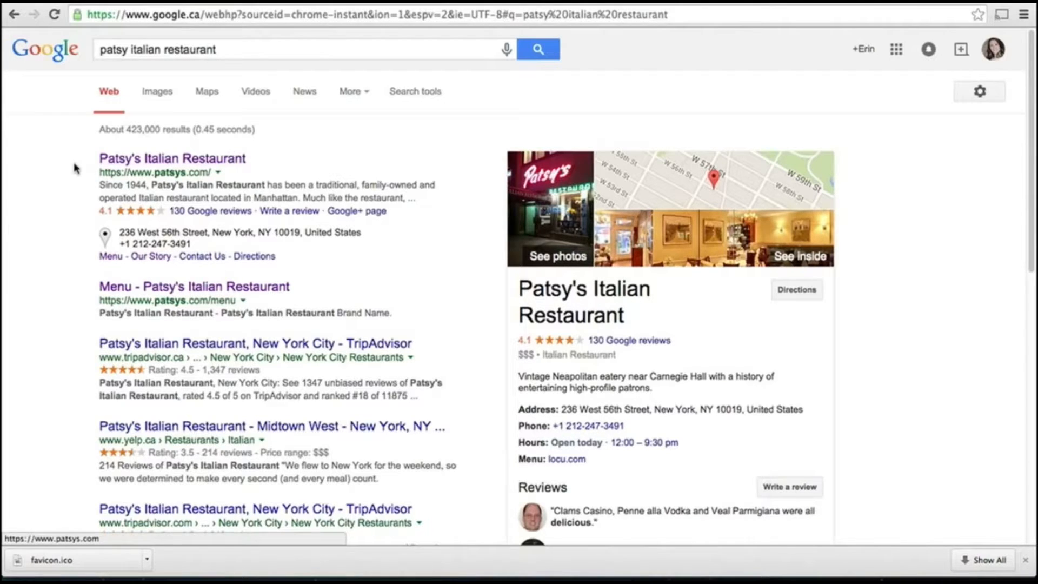
Copy the top Google result's restaurant snippet into the Home page's Meta Description
drag(96, 185, 461, 204)
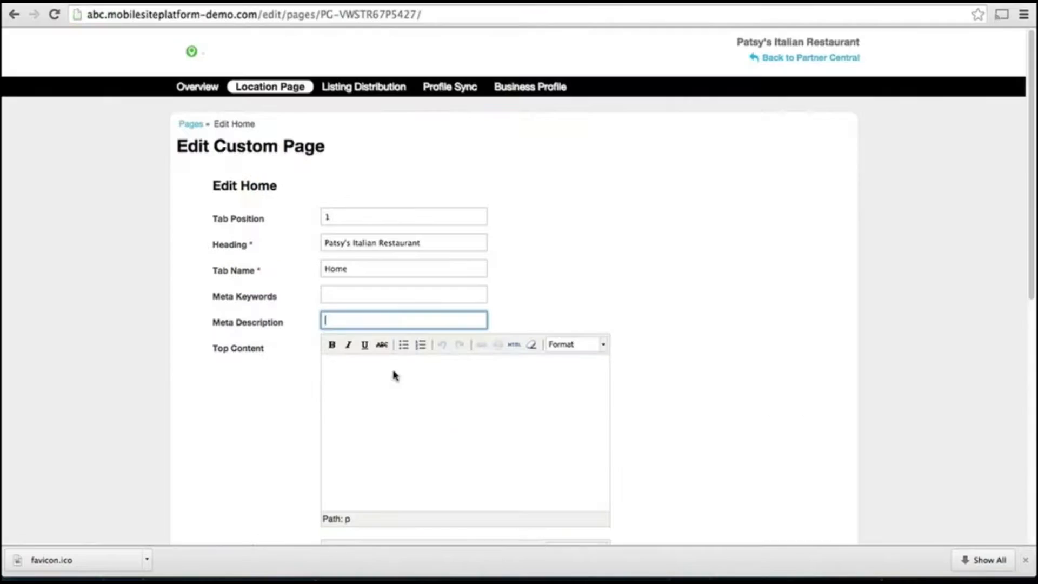
key(super+v)
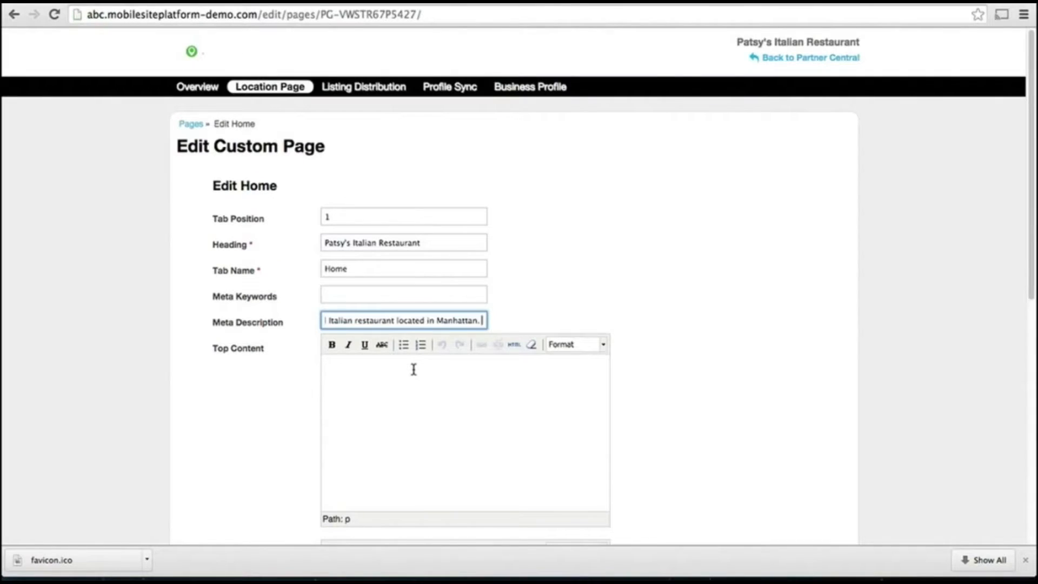
Paste the family-owned restaurant paragraph into Top Content and save the Home page
click(409, 373)
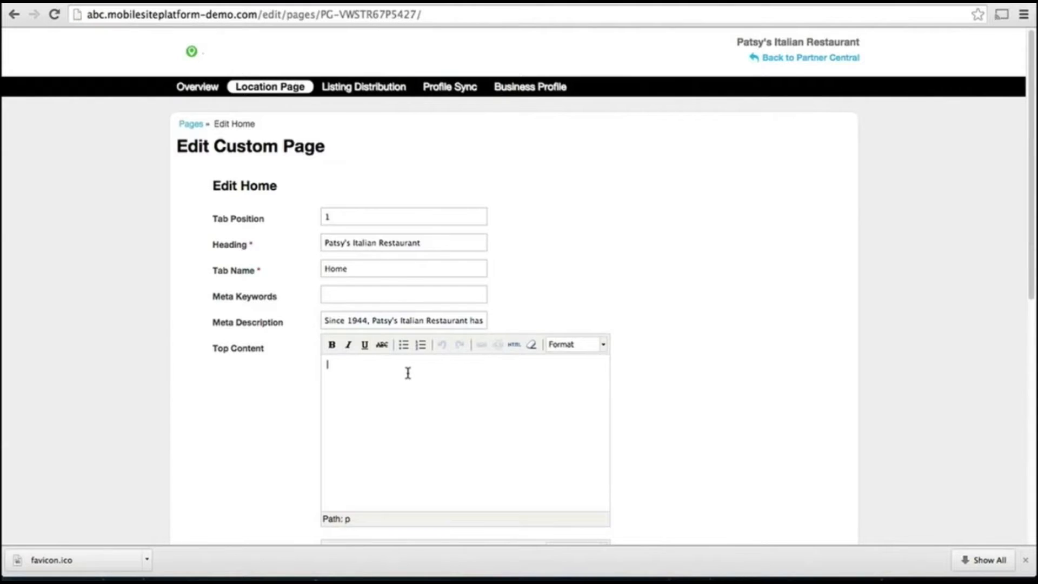
scroll(405, 368, down, 3)
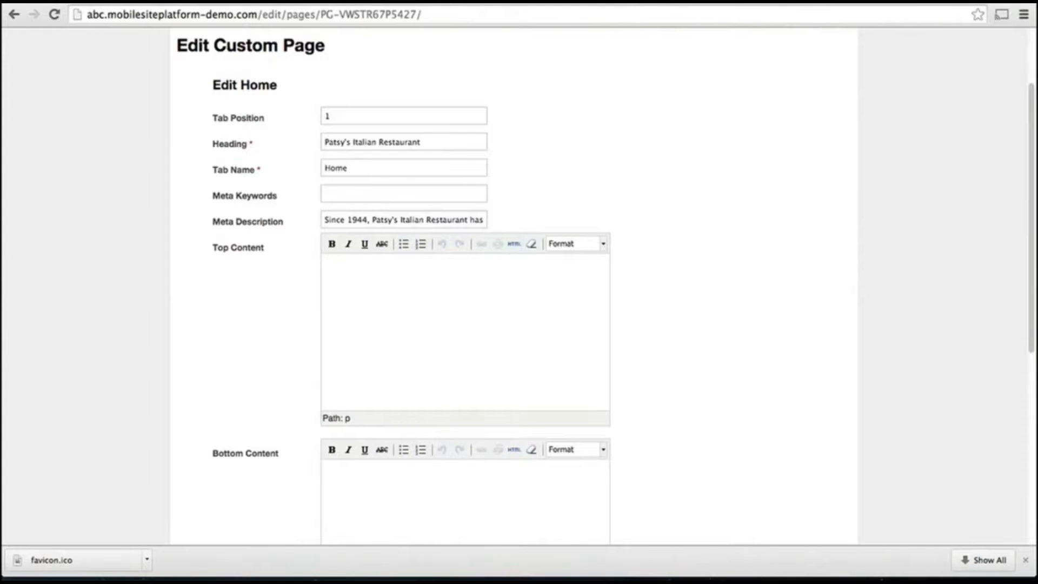
text(Since 1944, Patsy’s Italian Restaurant has been a traditional, family-owned and operated Italian restaurant located in Manhattan. Much like the restaurant, patsys.com is owned and managed by the family – so whether you’re watching our videos, reading our blogs, or talking to us on Facebook, you’re spending time with our family!)
scroll(392, 420, down, 5)
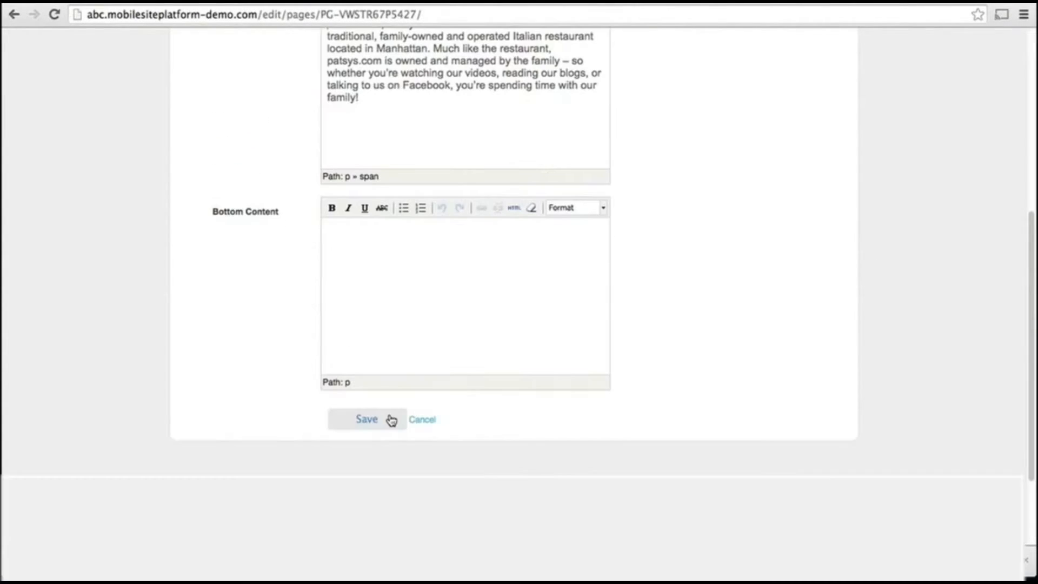
click(391, 420)
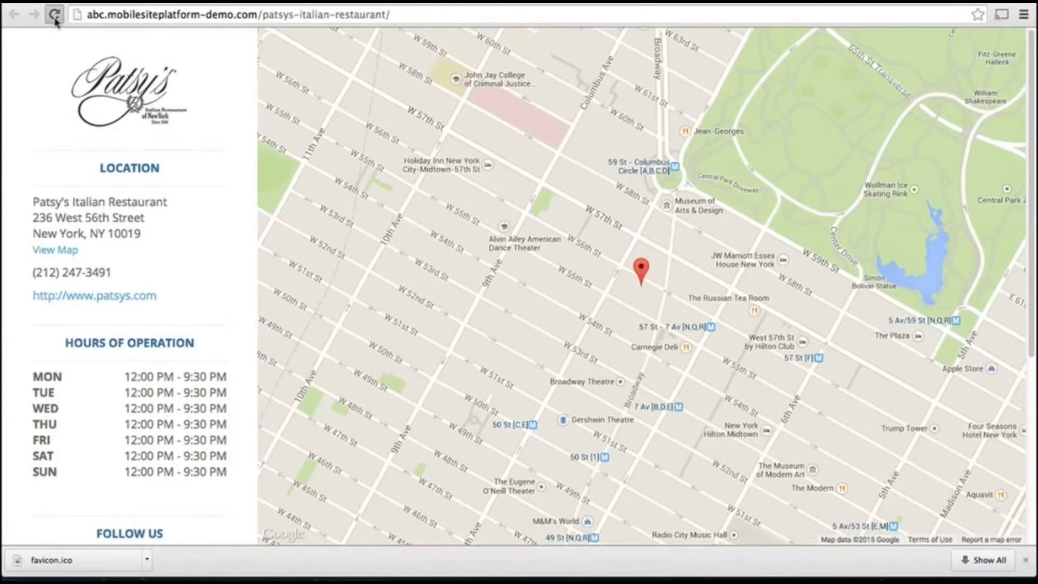
Reload the live location page, then begin adding a new Images page
click(54, 16)
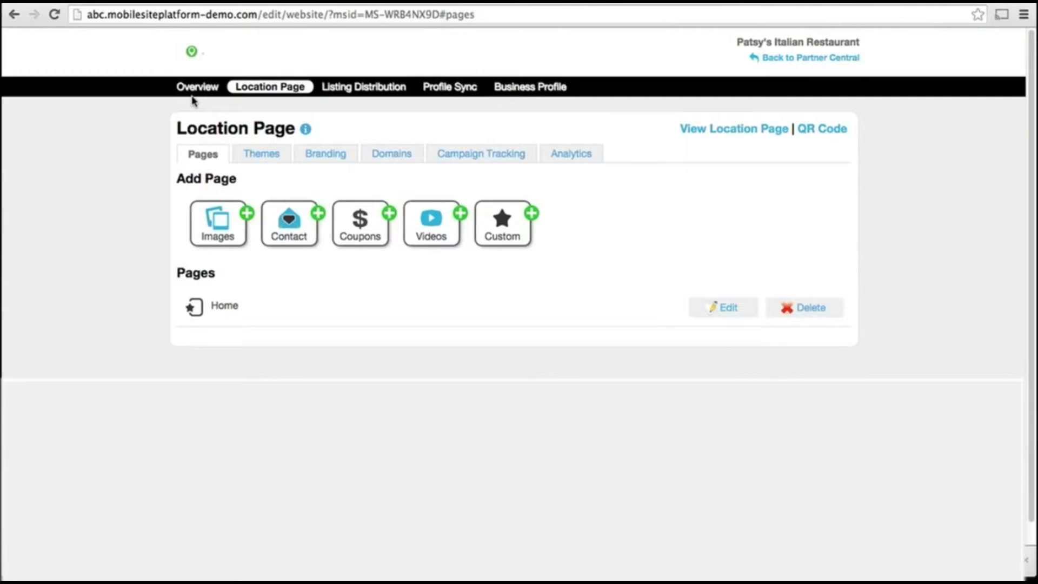
click(231, 227)
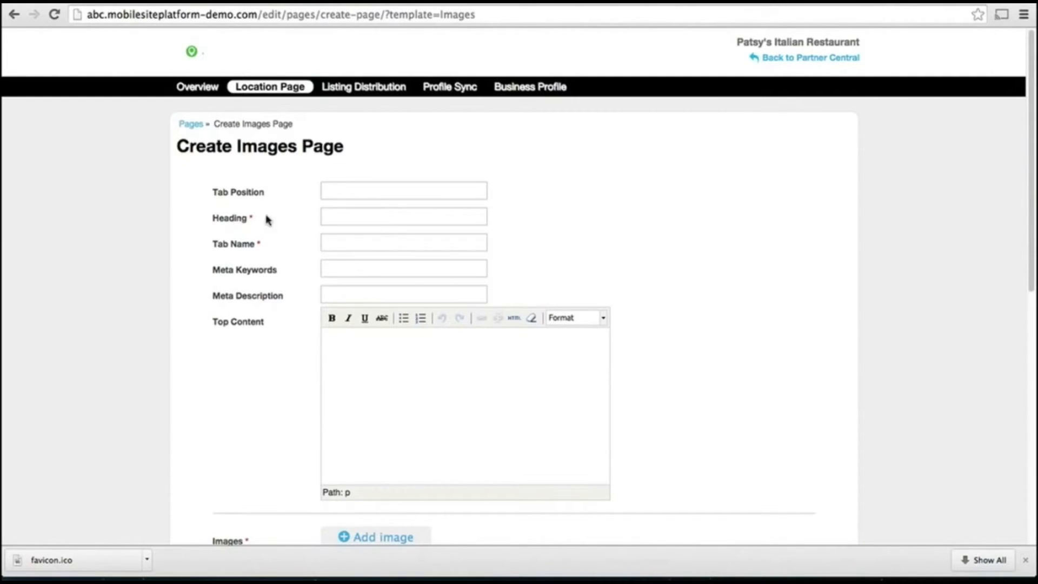
Enter Tab Position 2, Heading 'Patsy's Menu', Tab Name 'Menu' and a pasted dishes meta description
click(341, 183)
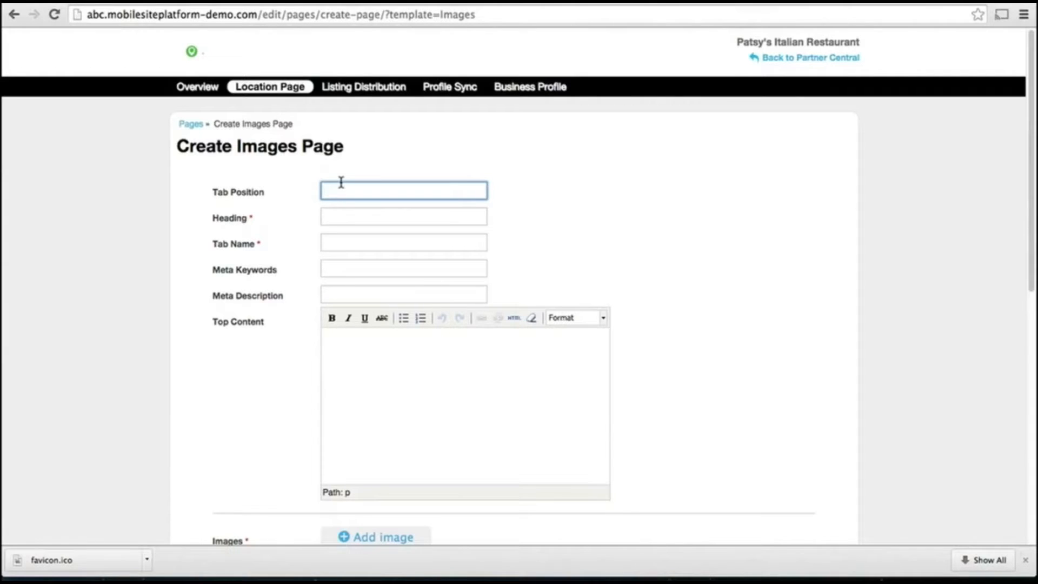
text(2)
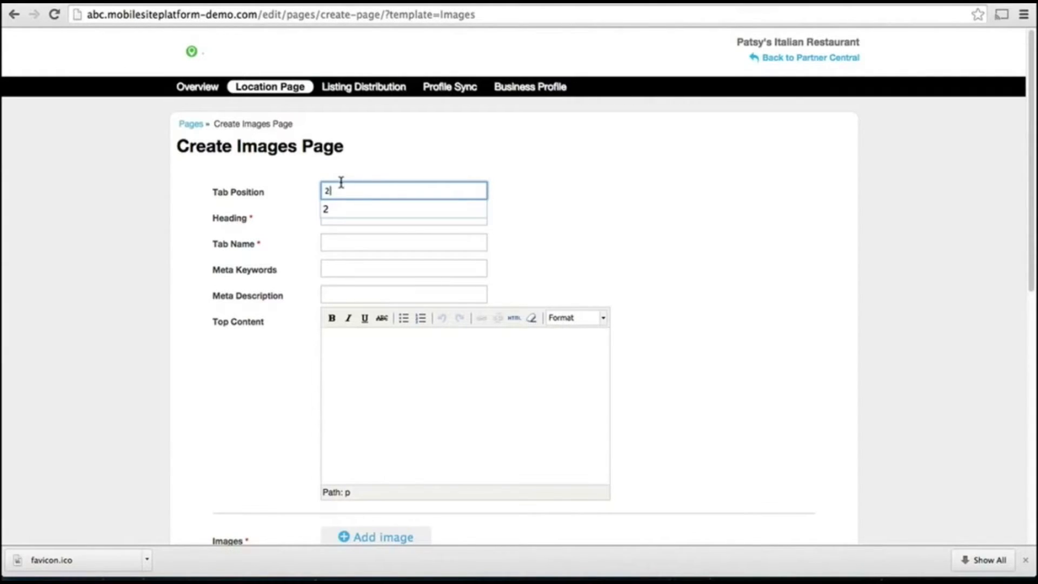
key(Tab)
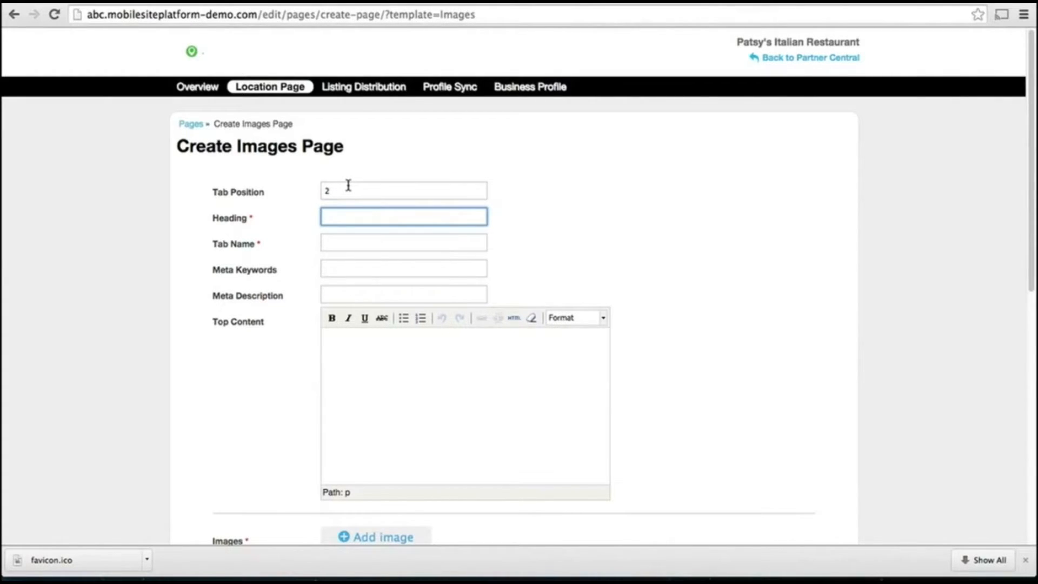
text(Patsy's Menu)
key(Tab)
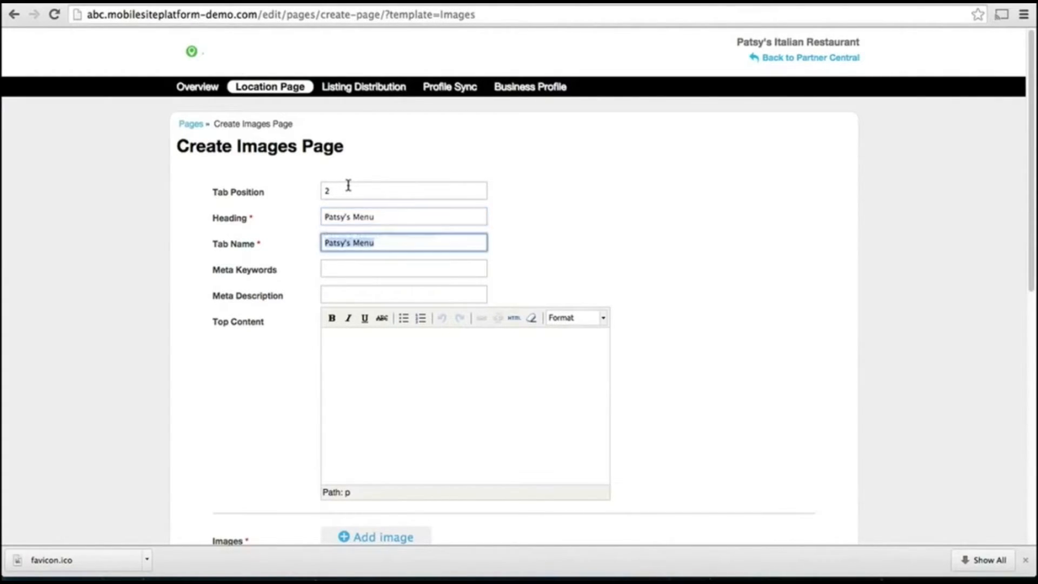
text(Menu)
key(Tab)
key(Tab)
key(super+v)
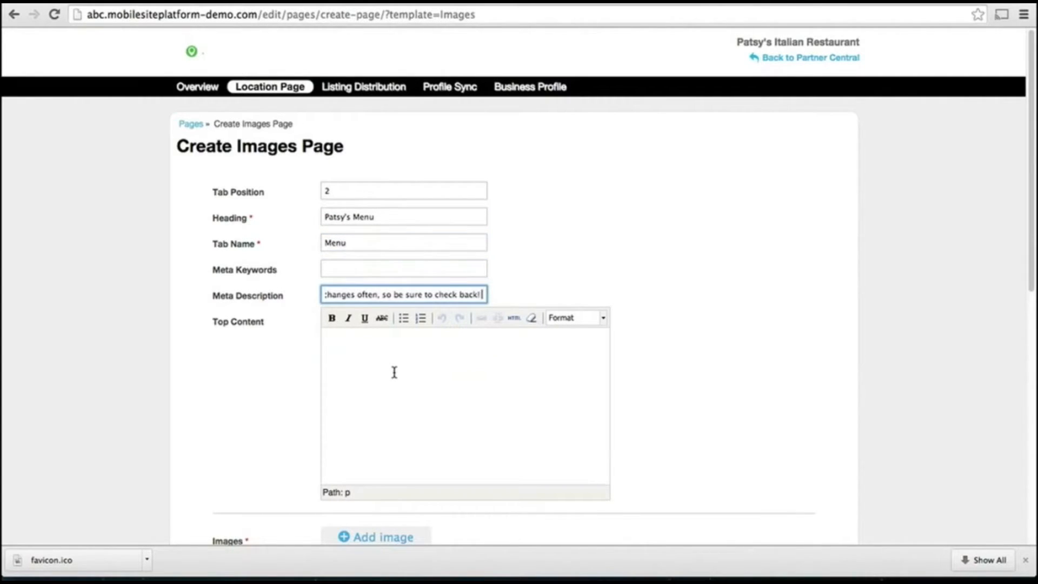
key(Tab)
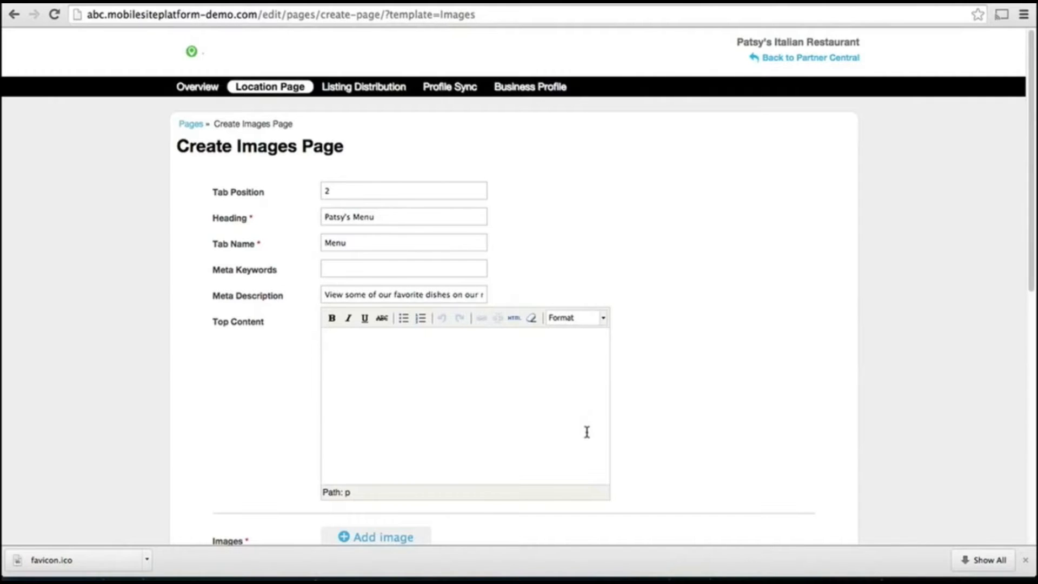
scroll(587, 432, down, 2)
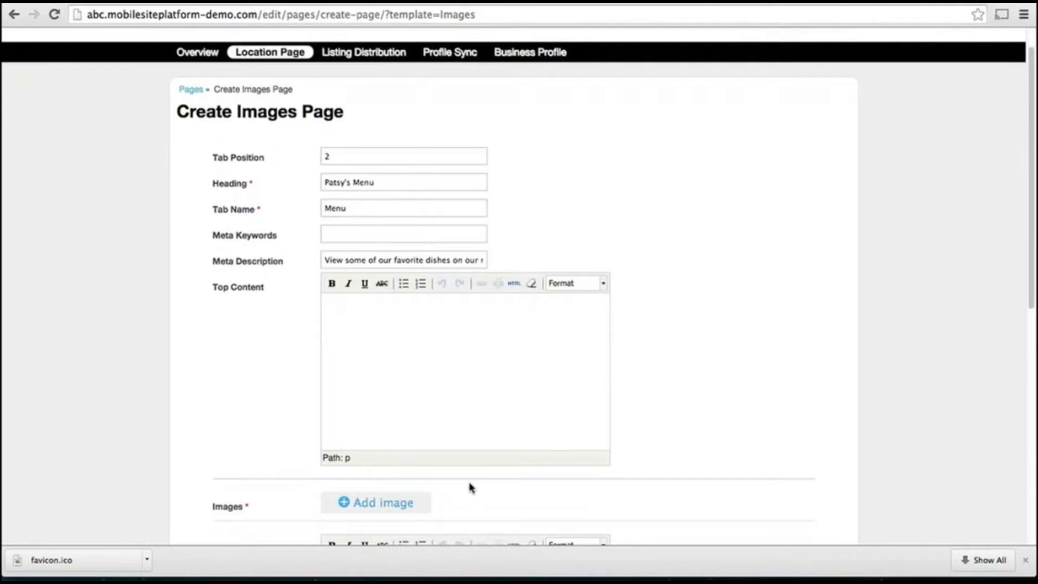
scroll(468, 486, down, 3)
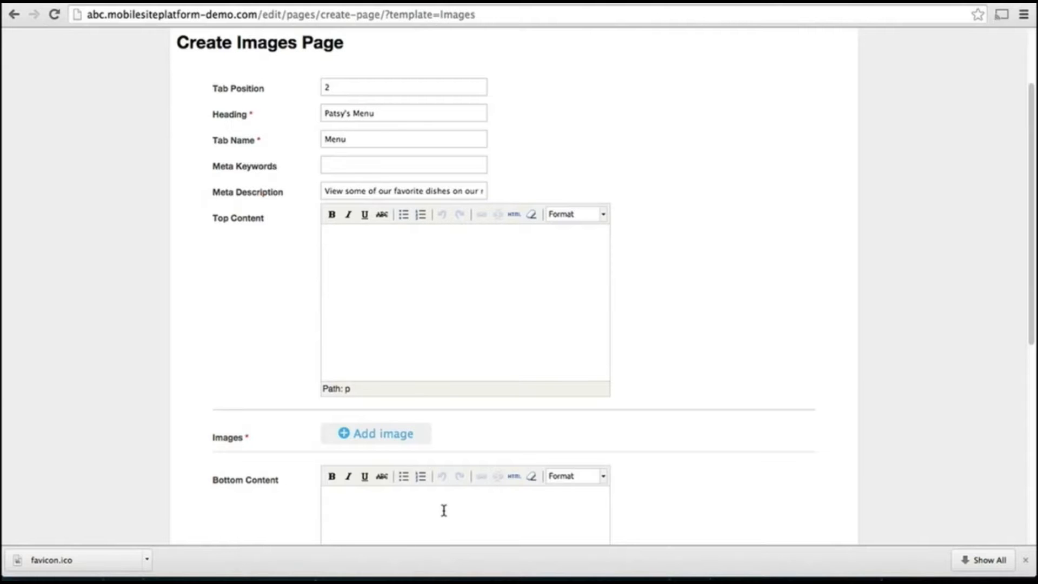
Upload stuffed mushrooms.jpg to the Menu gallery
click(372, 438)
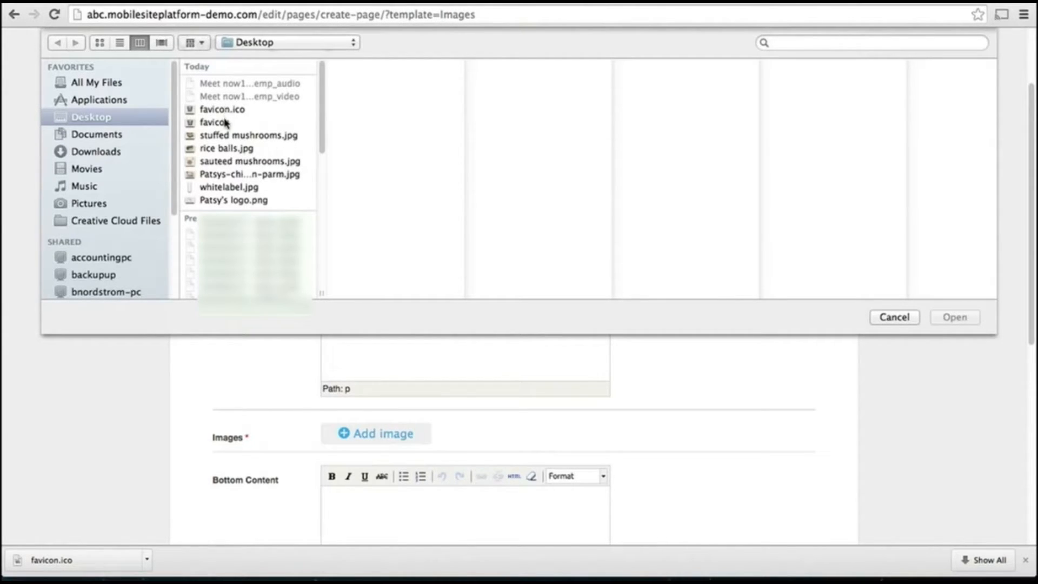
click(223, 136)
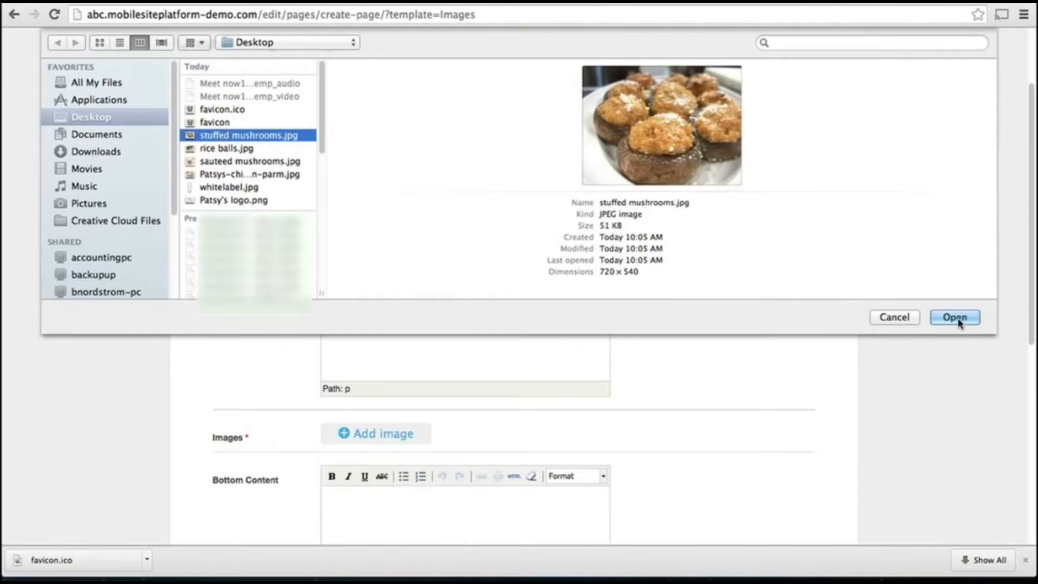
click(954, 320)
scroll(690, 327, down, 2)
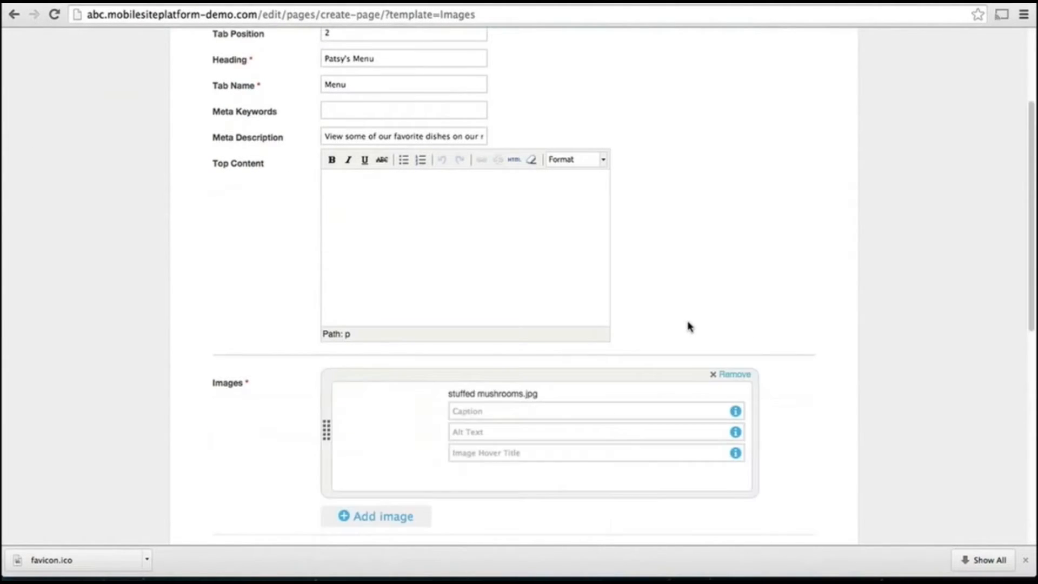
scroll(689, 326, down, 1)
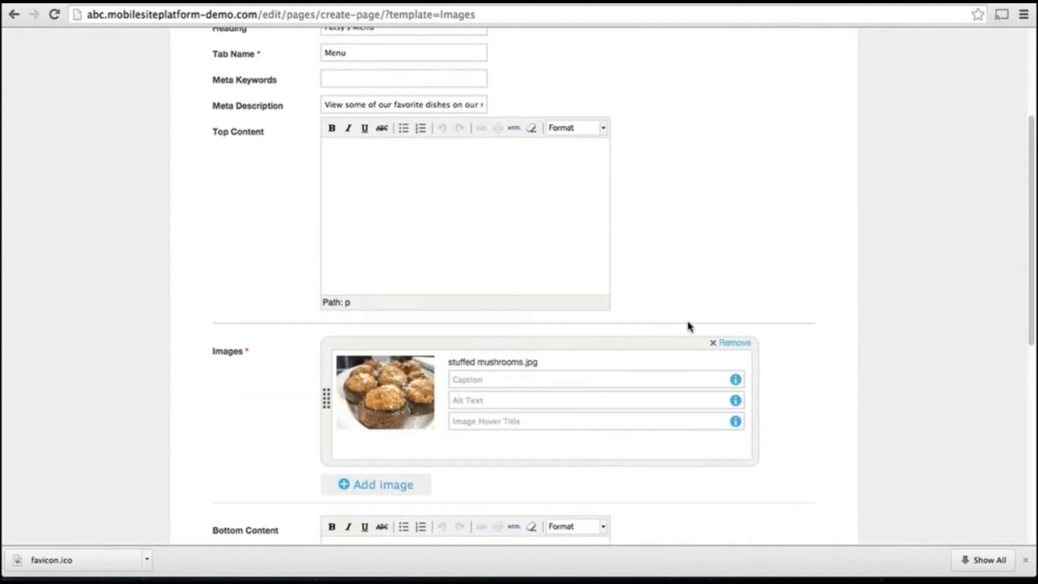
scroll(689, 327, down, 2)
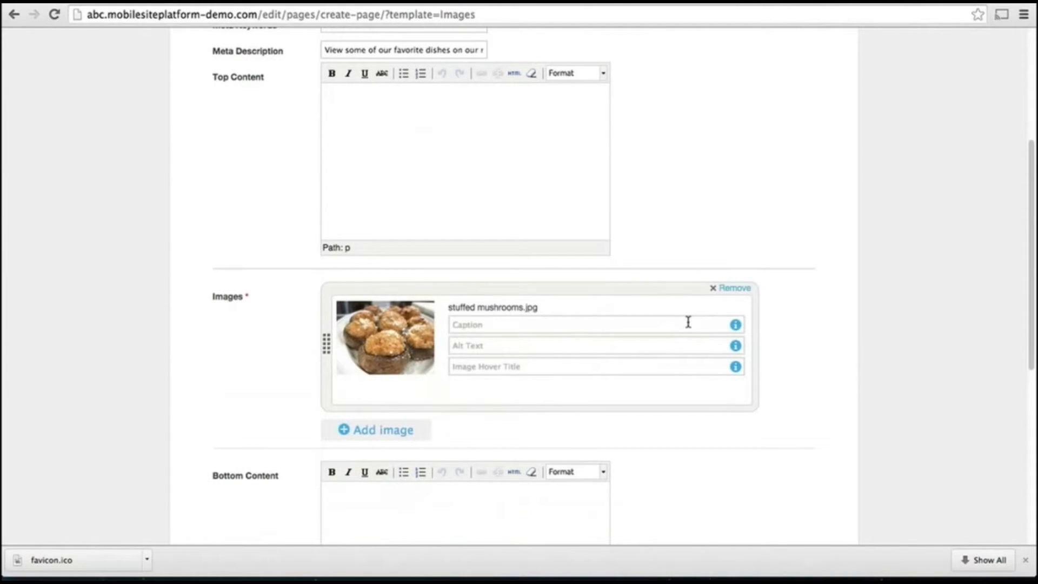
Add rice balls.jpg and sauteed mushrooms.jpg, then create the Menu page
click(363, 431)
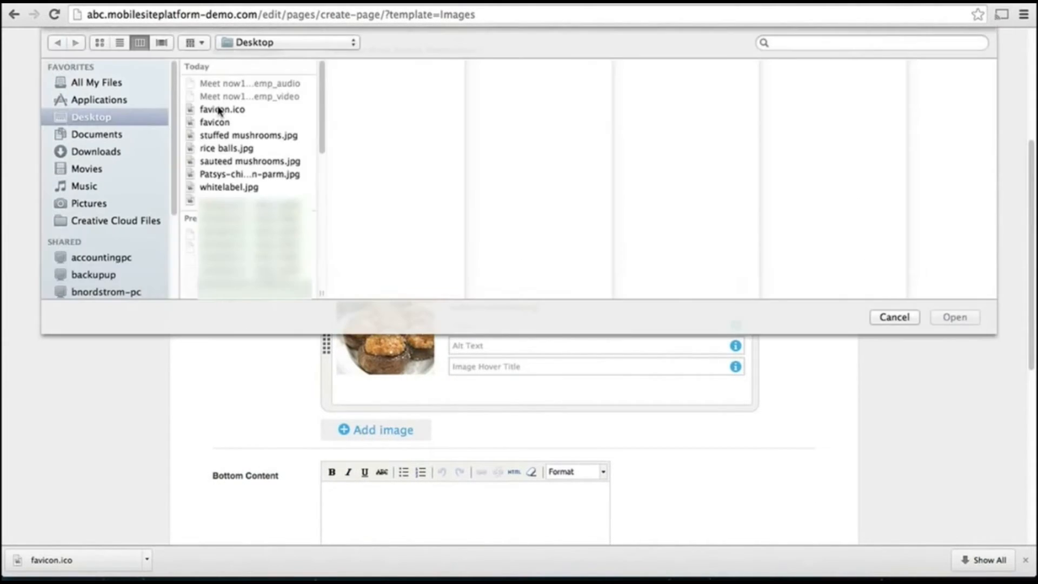
double_click(219, 148)
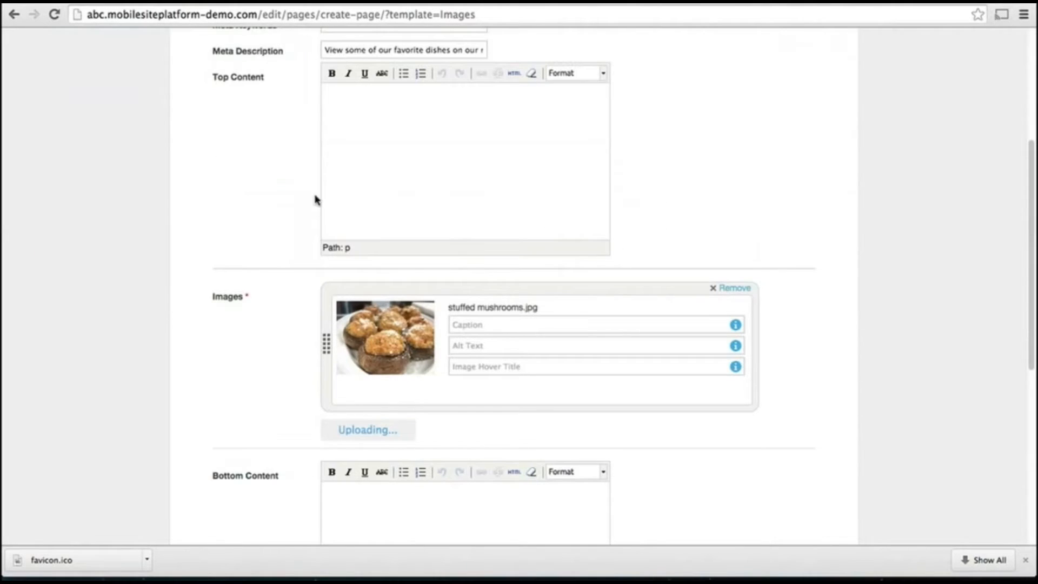
scroll(271, 211, down, 3)
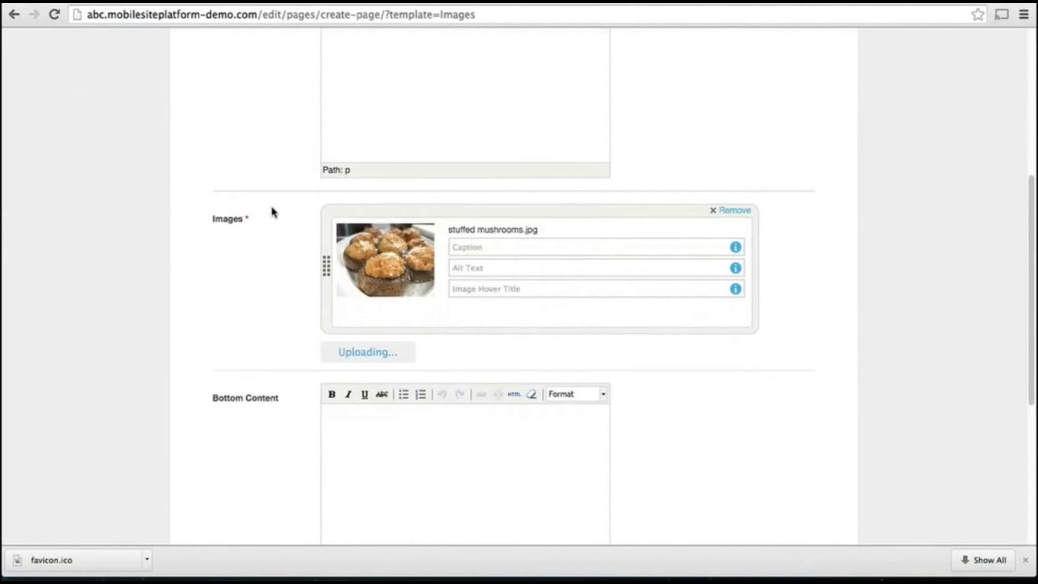
scroll(324, 276, down, 5)
click(378, 341)
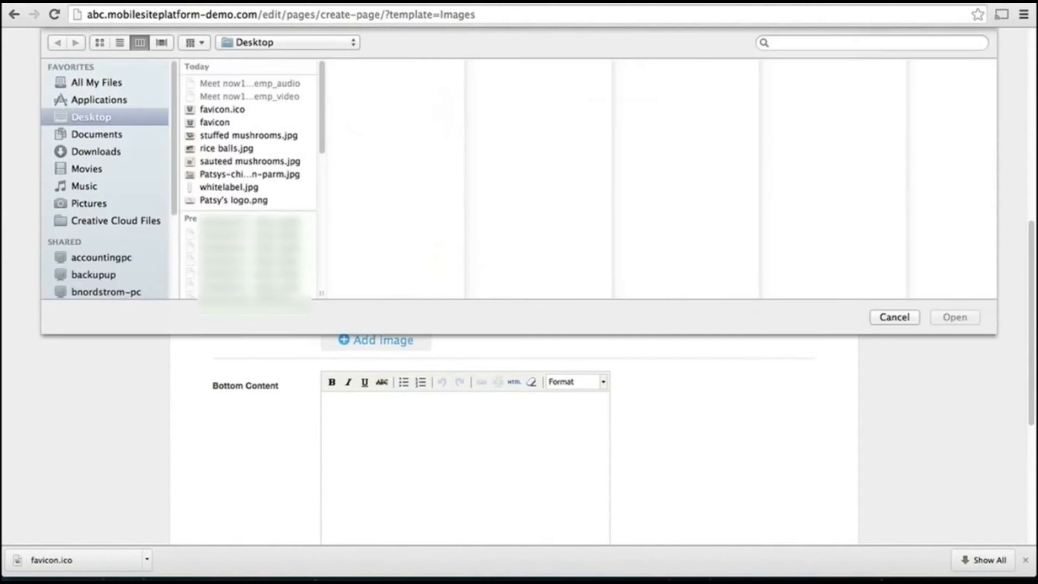
double_click(237, 162)
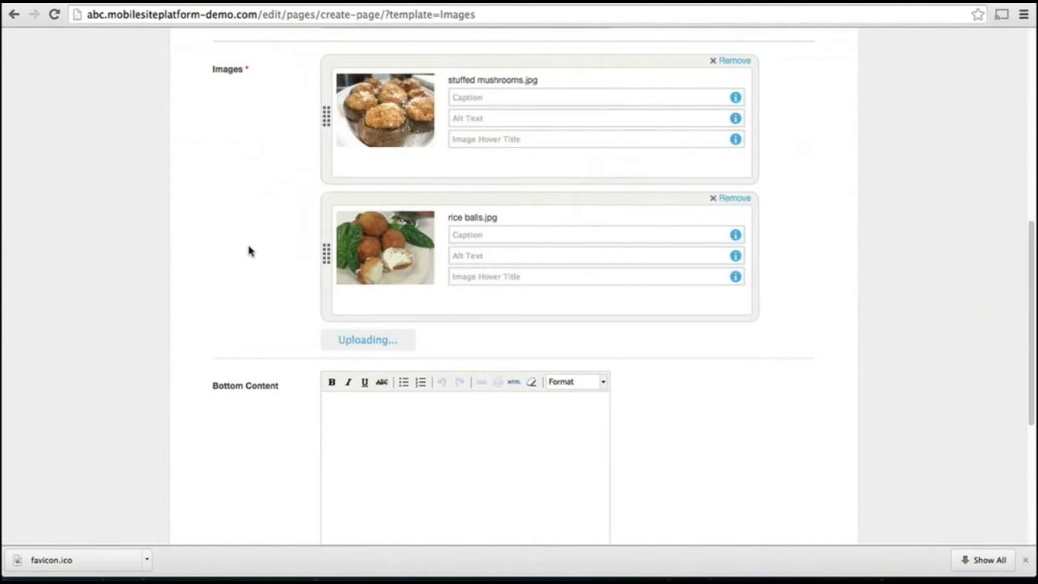
scroll(250, 251, down, 8)
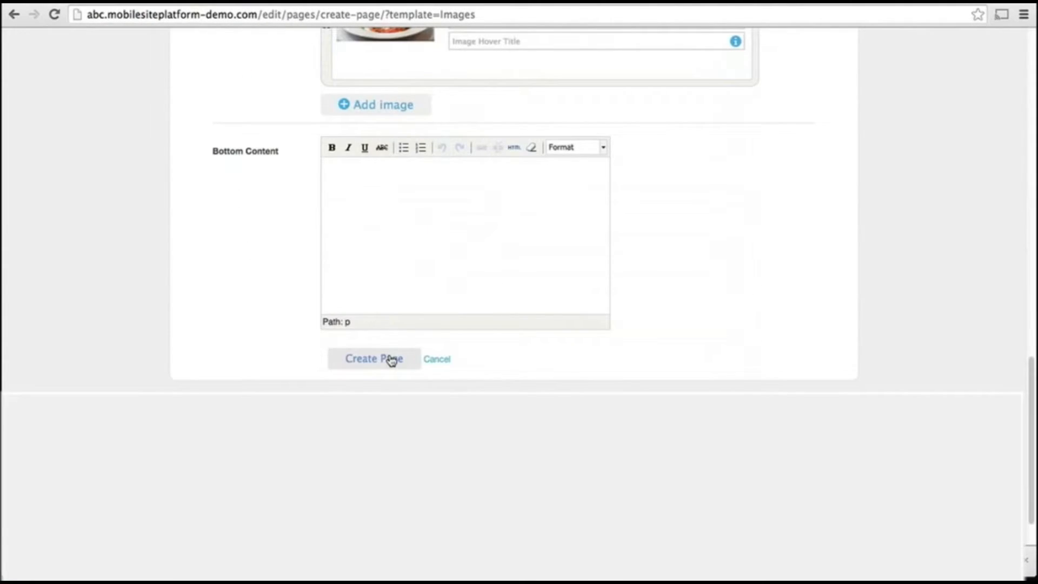
click(395, 366)
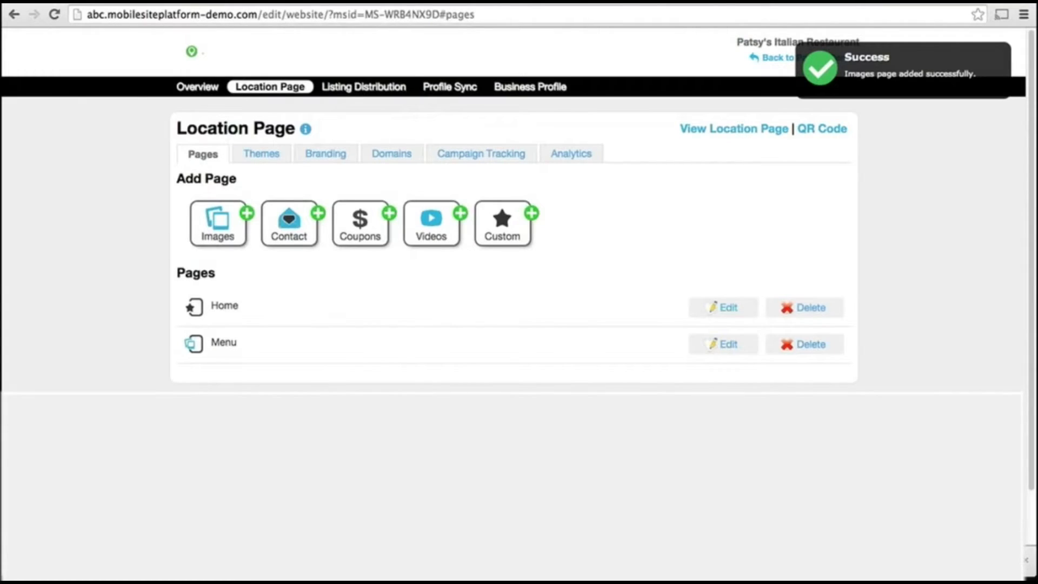
Reload the live site, open Menu, and step through its gallery photos in the enlarged viewer
click(149, 6)
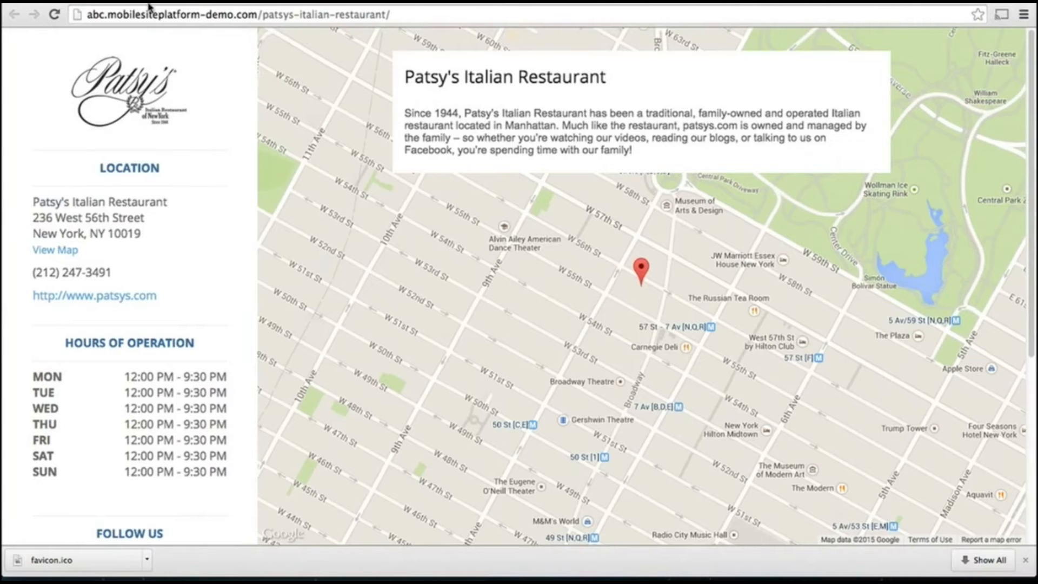
click(53, 14)
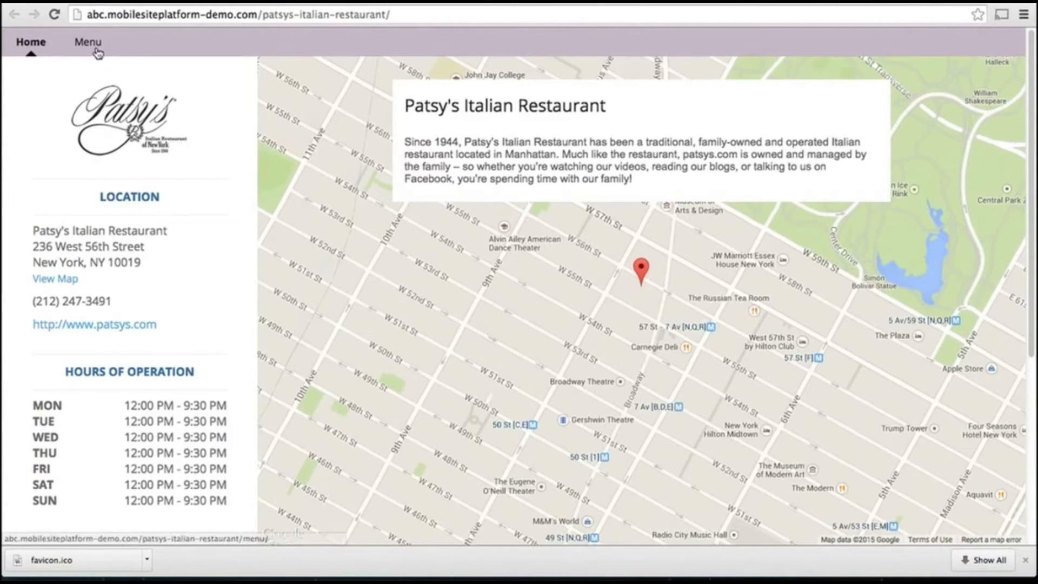
click(87, 43)
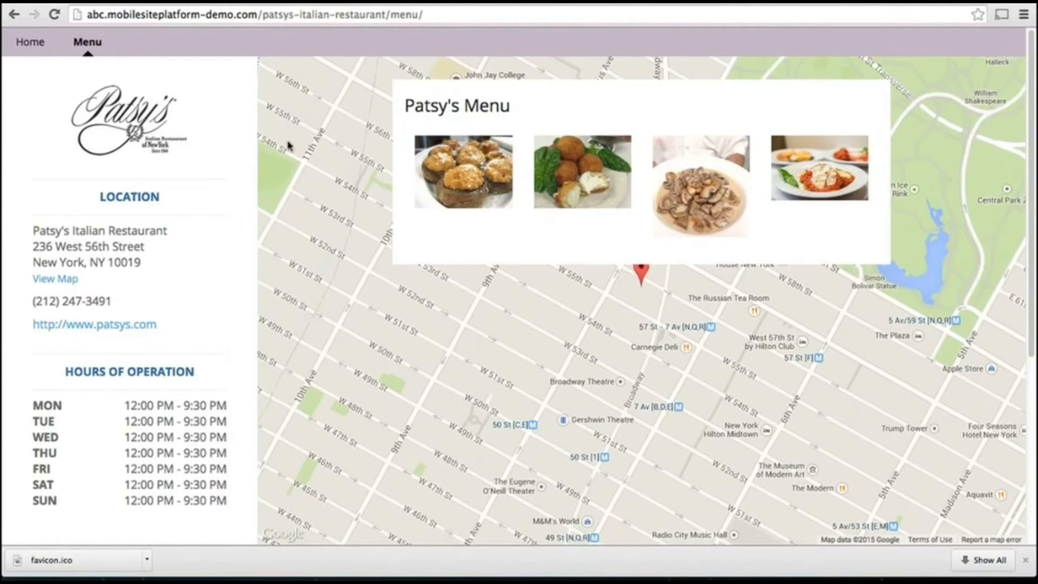
click(457, 179)
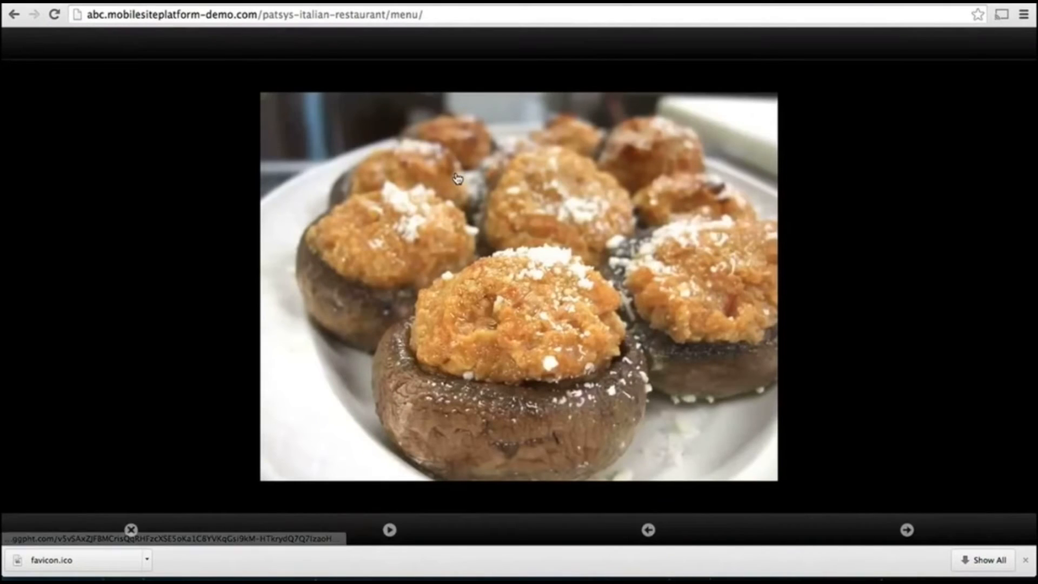
click(907, 531)
click(907, 532)
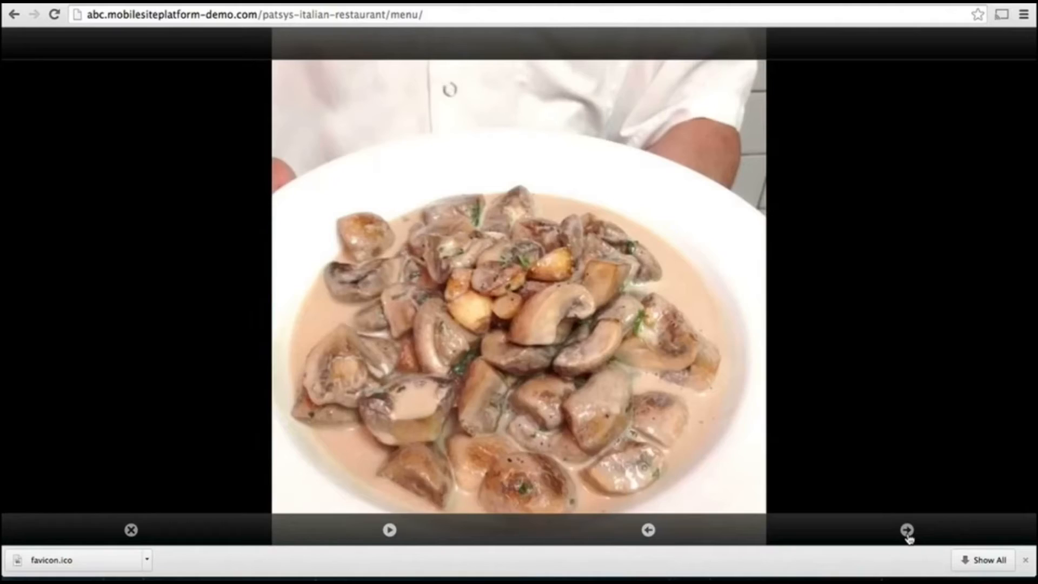
click(907, 531)
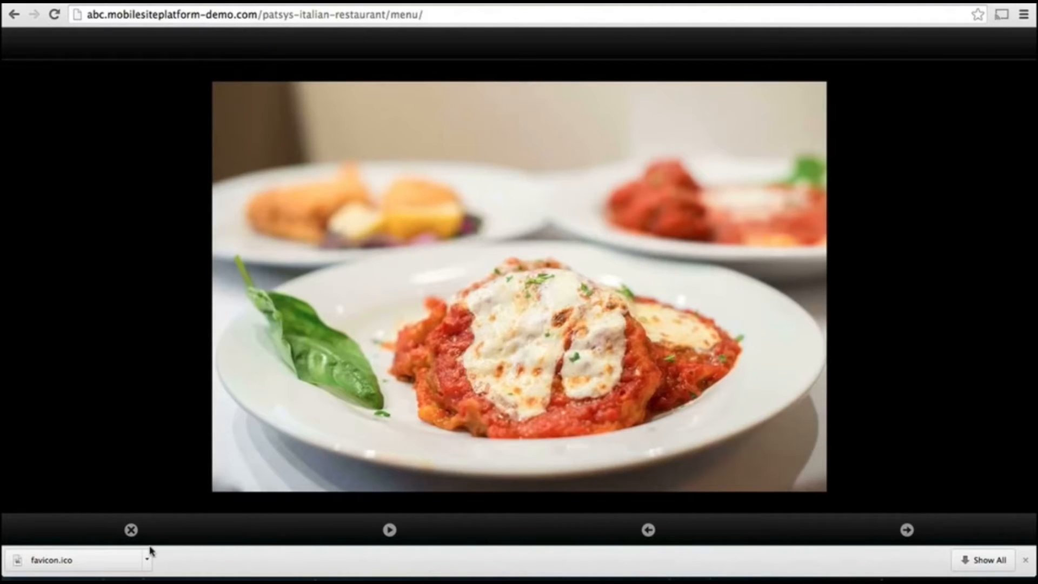
click(130, 531)
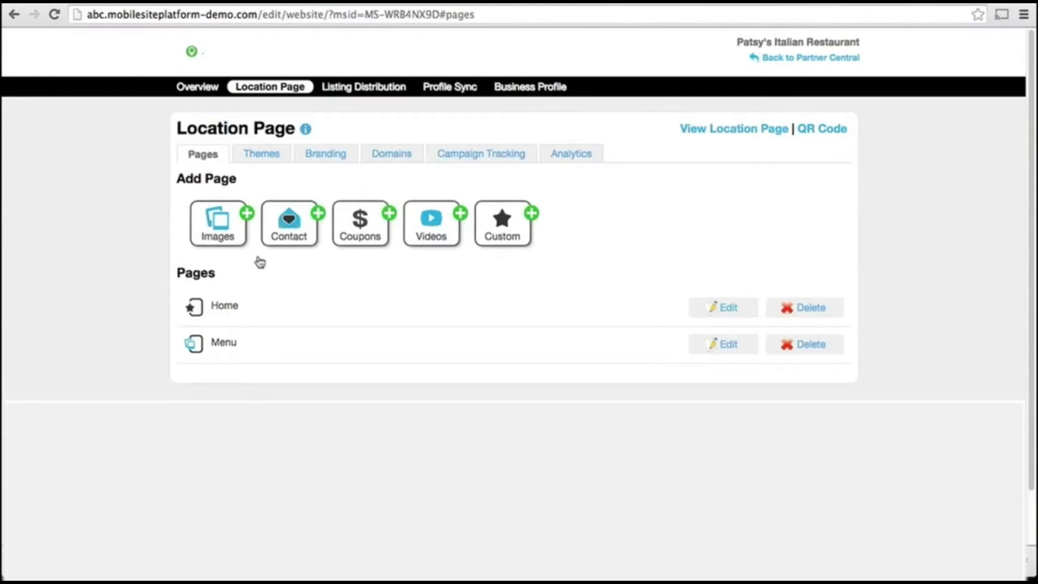
Create a 'Contact Us' page at tab position 5 with booking description and response e-mail address
click(277, 239)
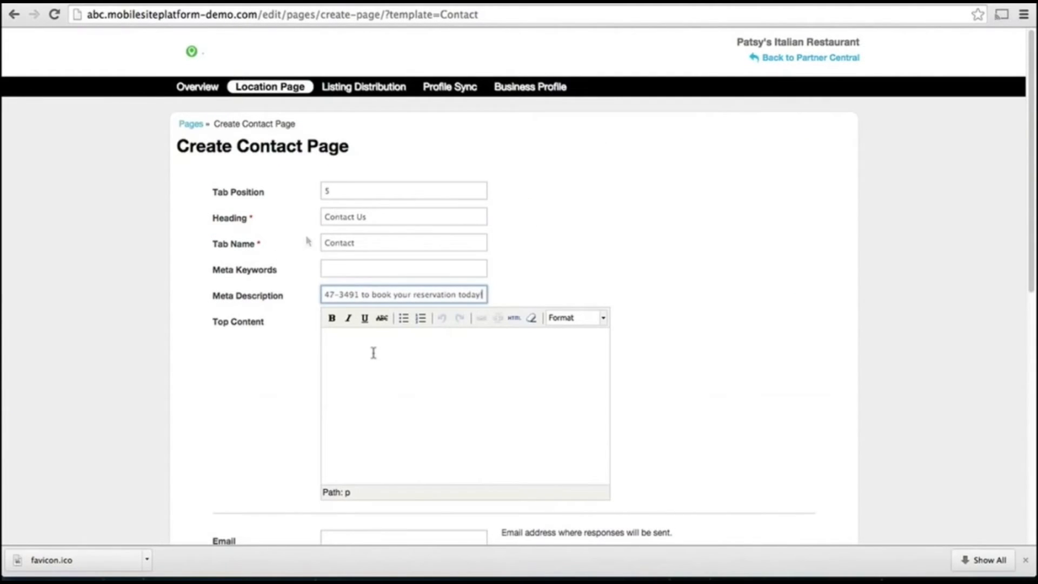
click(373, 353)
scroll(372, 351, down, 1)
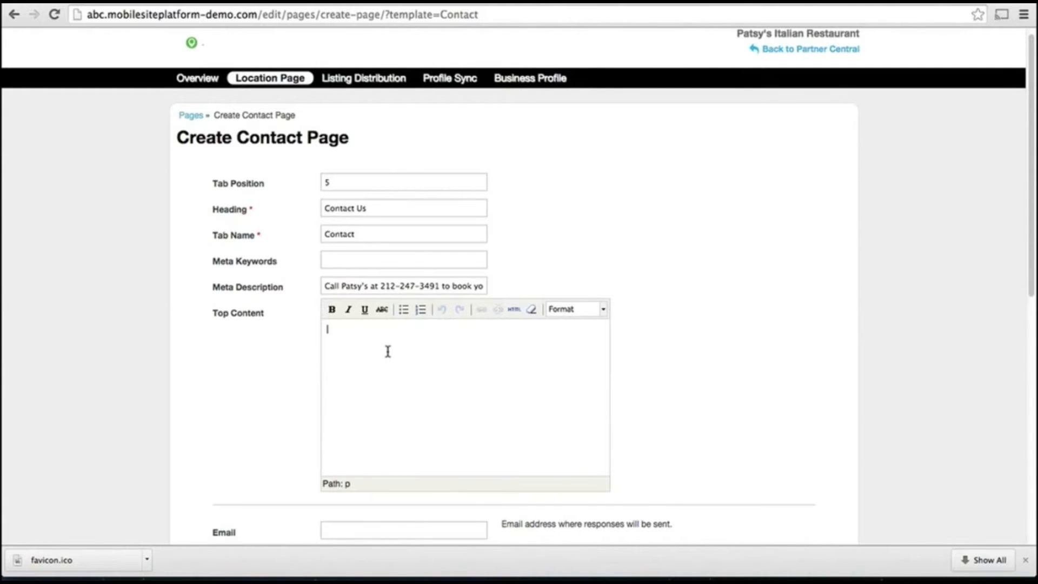
scroll(390, 353, down, 3)
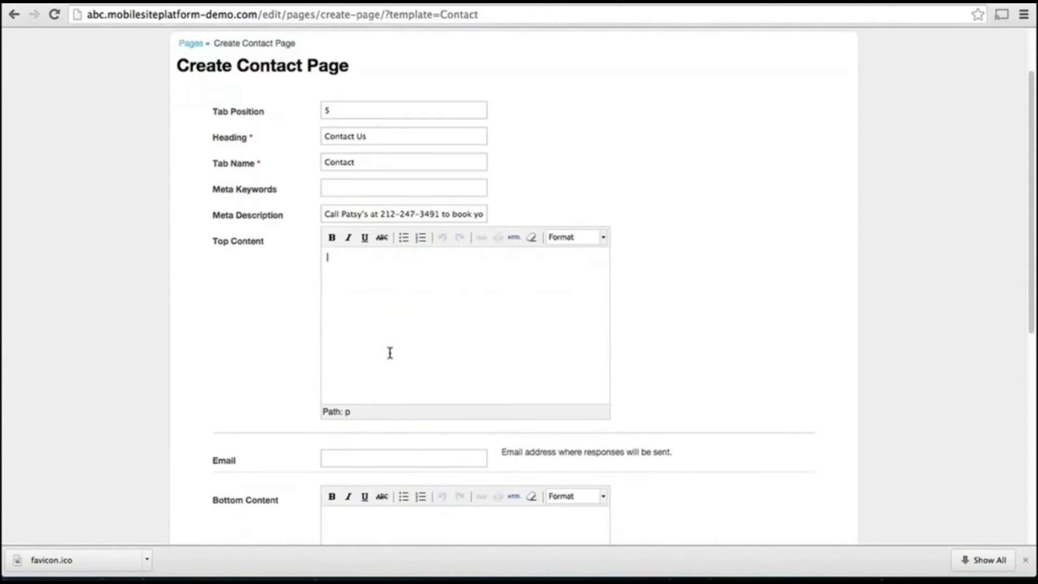
scroll(390, 352, down, 1)
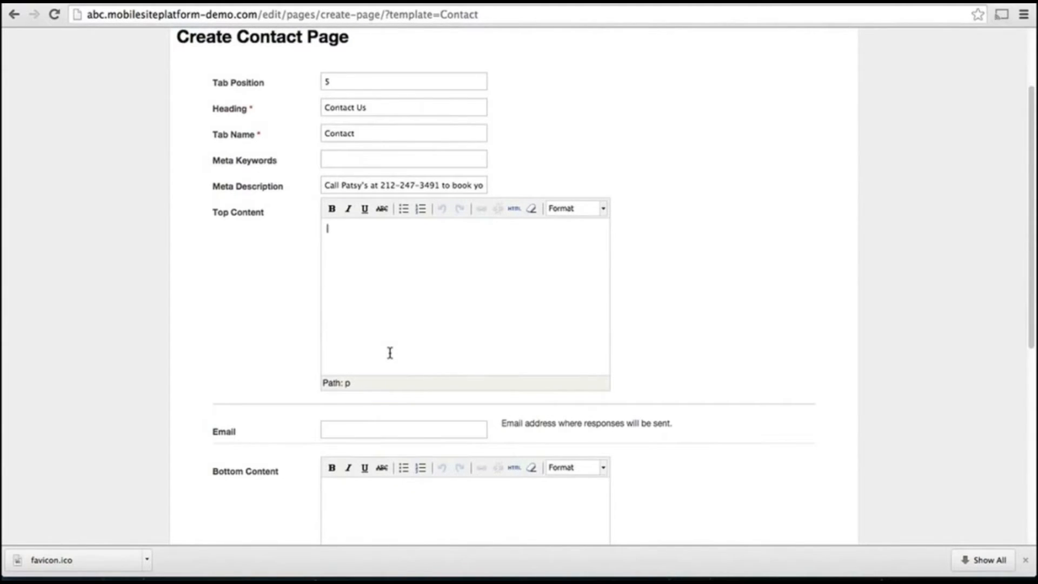
click(388, 430)
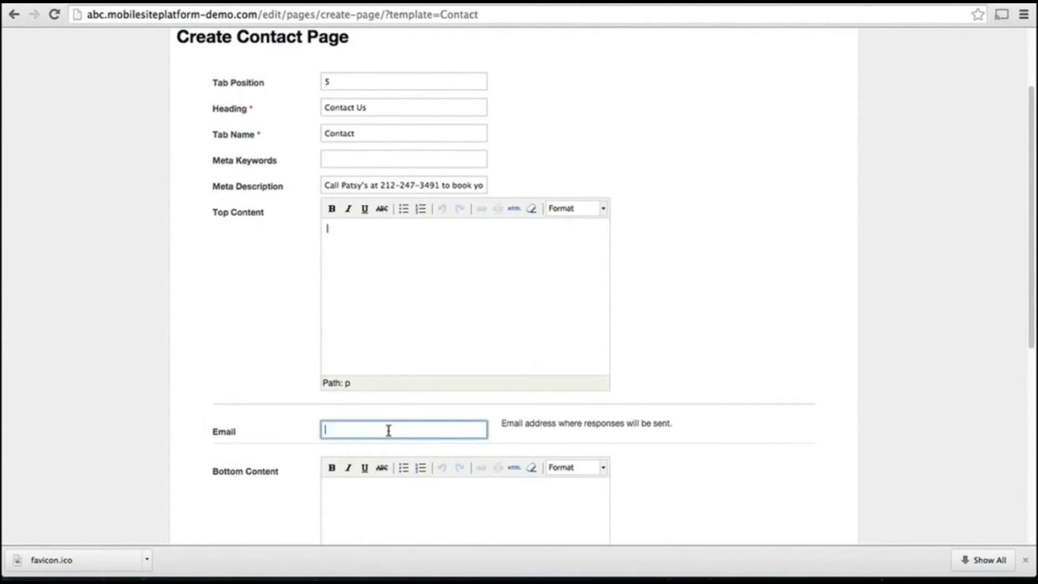
scroll(523, 407, down, 5)
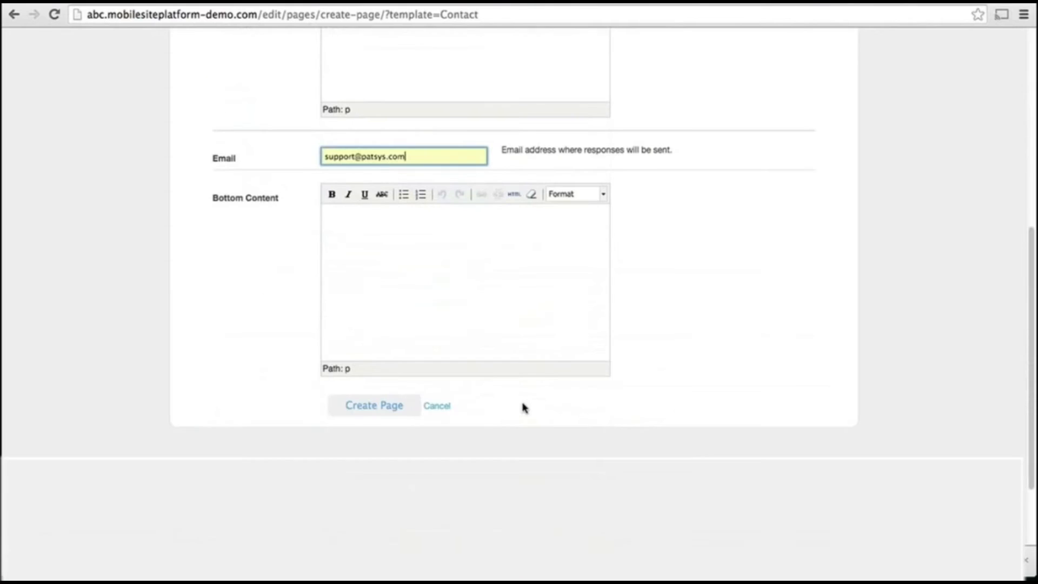
click(383, 413)
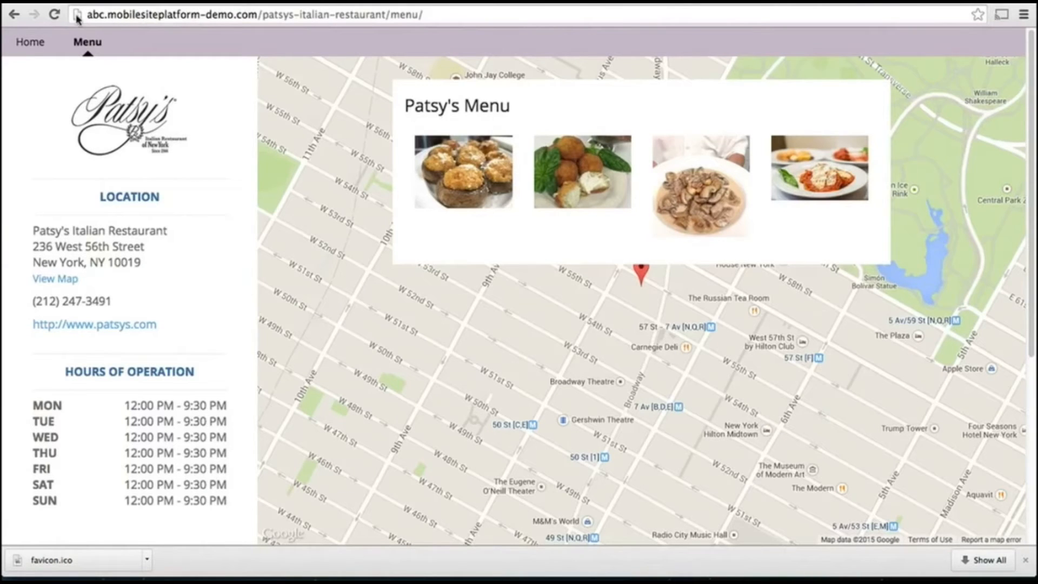
Reload the live site, view its Contact Us form, and return to the Location Page editor
click(56, 17)
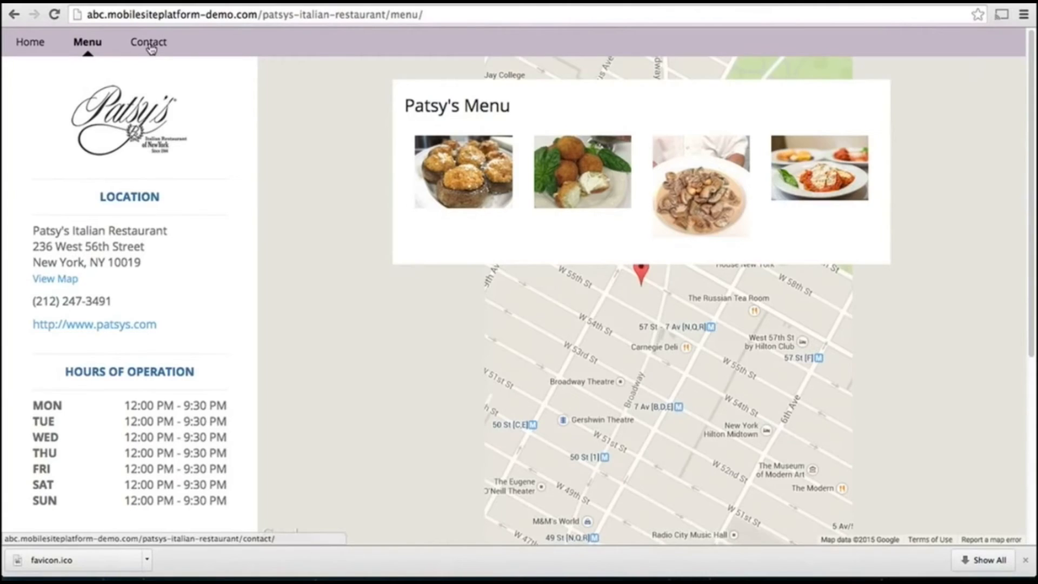
click(150, 47)
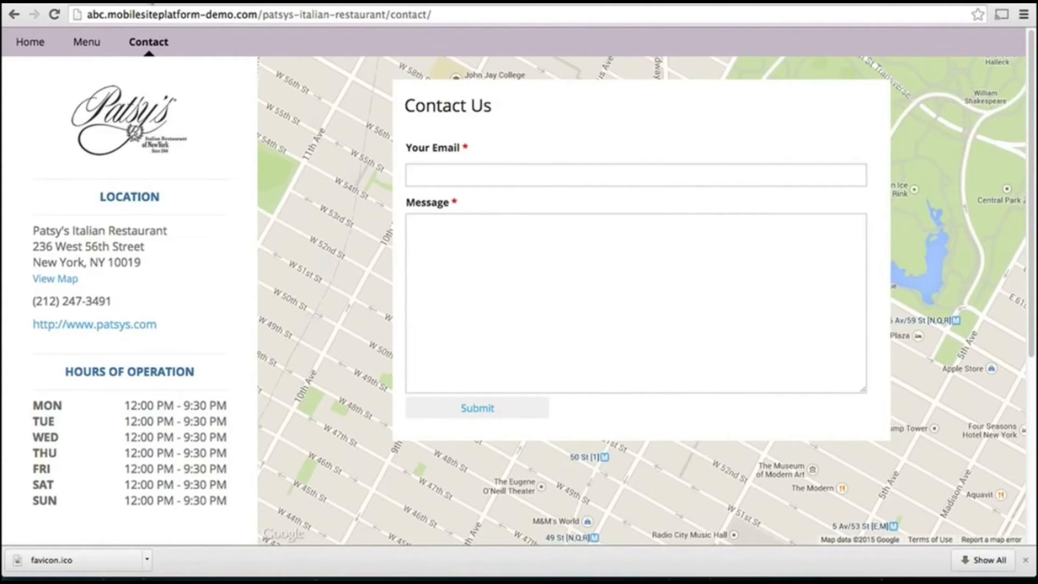
click(151, 2)
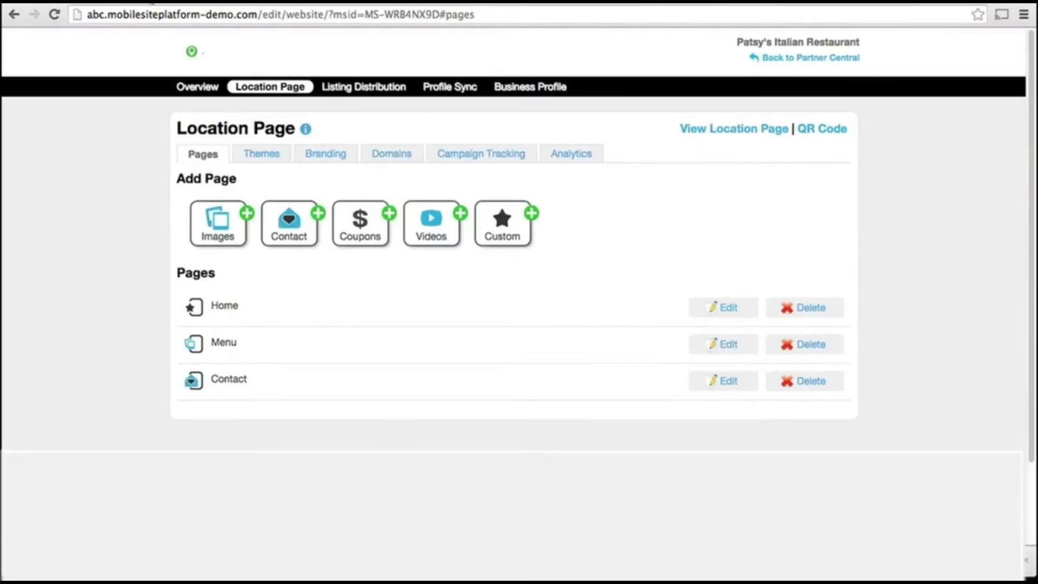
Start a coupons page at tab position 3 titled 'Weekly Deals', tab name 'Deals', with a meta description
click(358, 236)
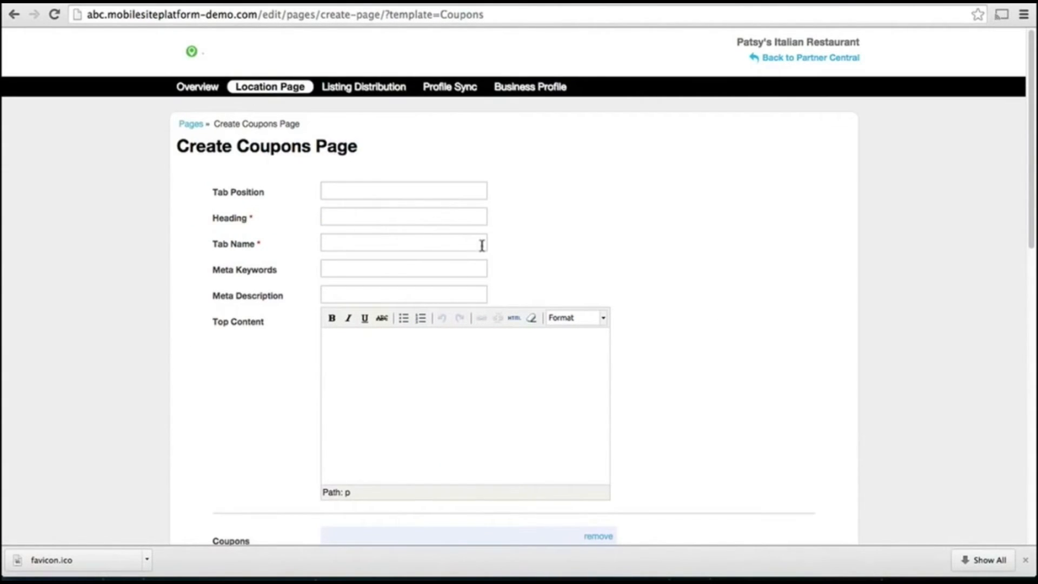
click(408, 184)
text(3)
key(Tab)
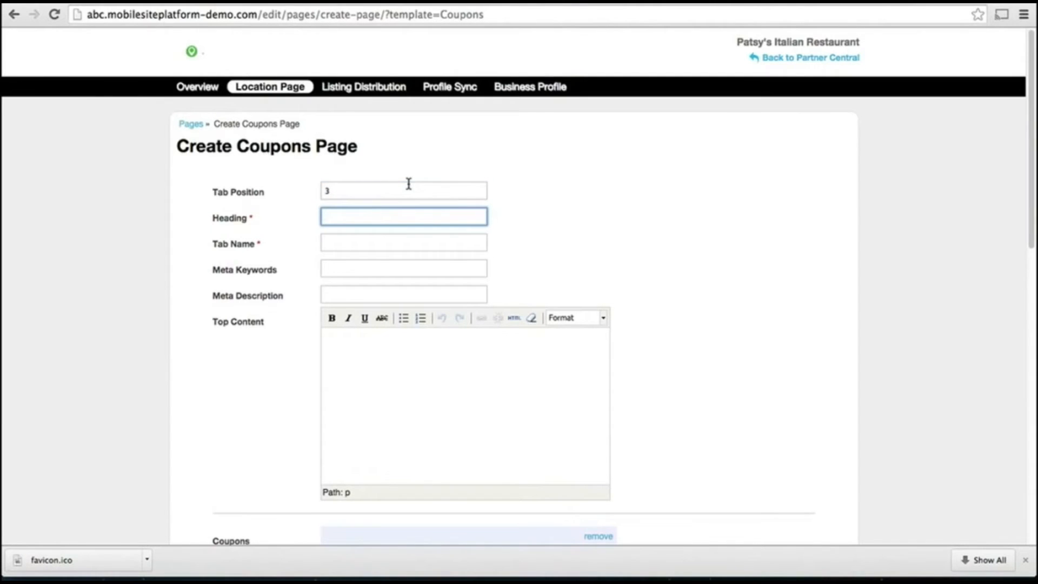
text(Weekly Deals)
key(Tab)
text(Deals)
key(Tab)
key(Tab)
key(ctrl+v)
click(807, 350)
Set the coupon category to Chef's Specials and start date 2015-02-02, then create the page
scroll(809, 351, down, 5)
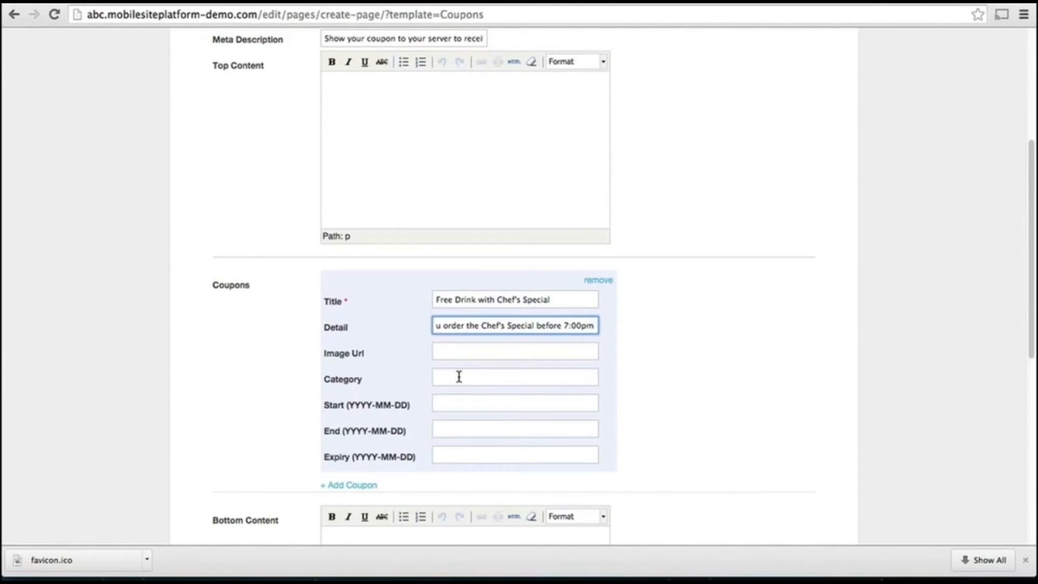
click(459, 377)
text(Chef's Specials)
key(Tab)
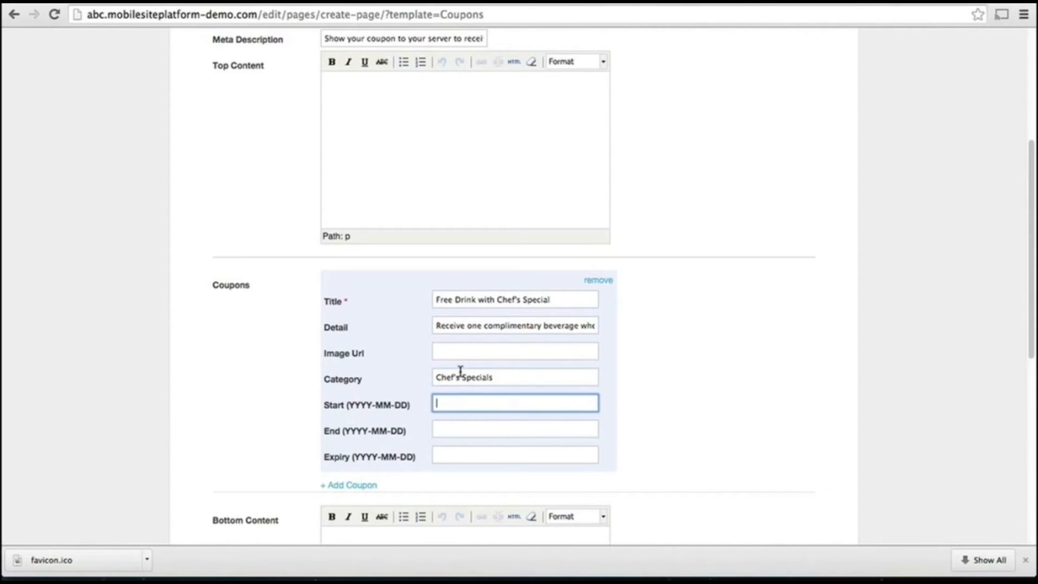
text(2015-02-02)
key(Tab)
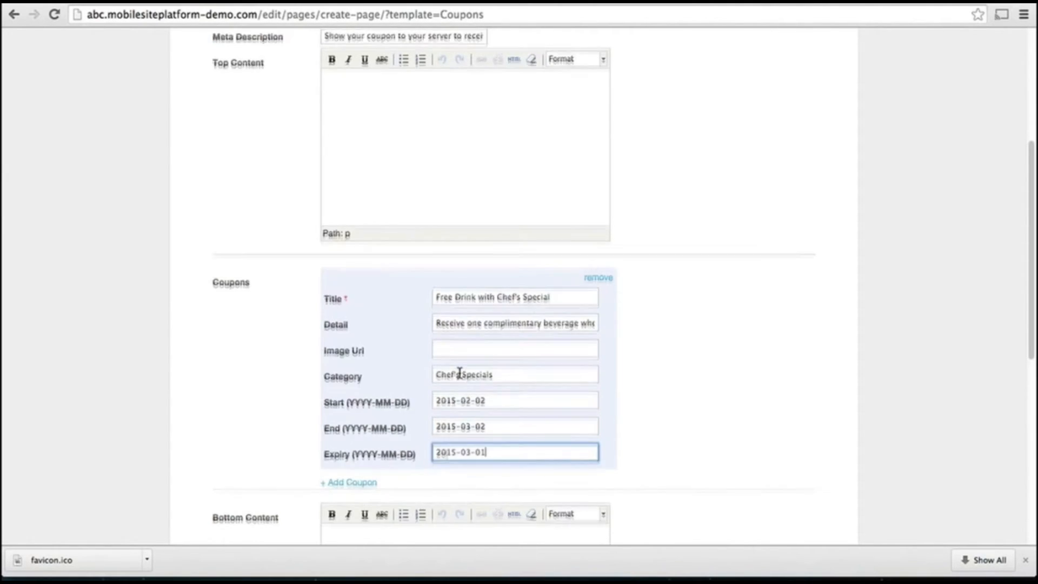
scroll(460, 370, down, 6)
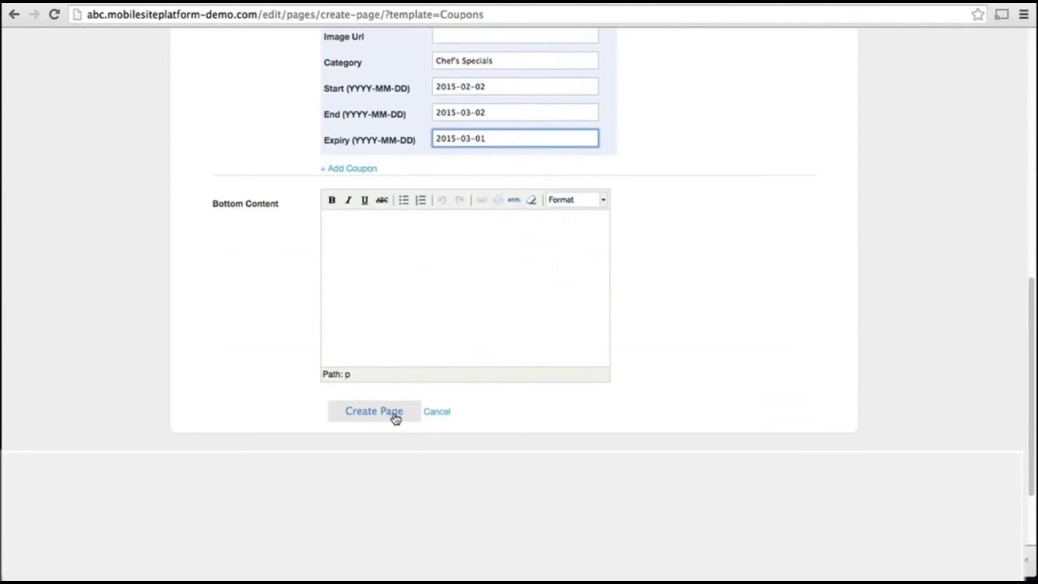
click(395, 418)
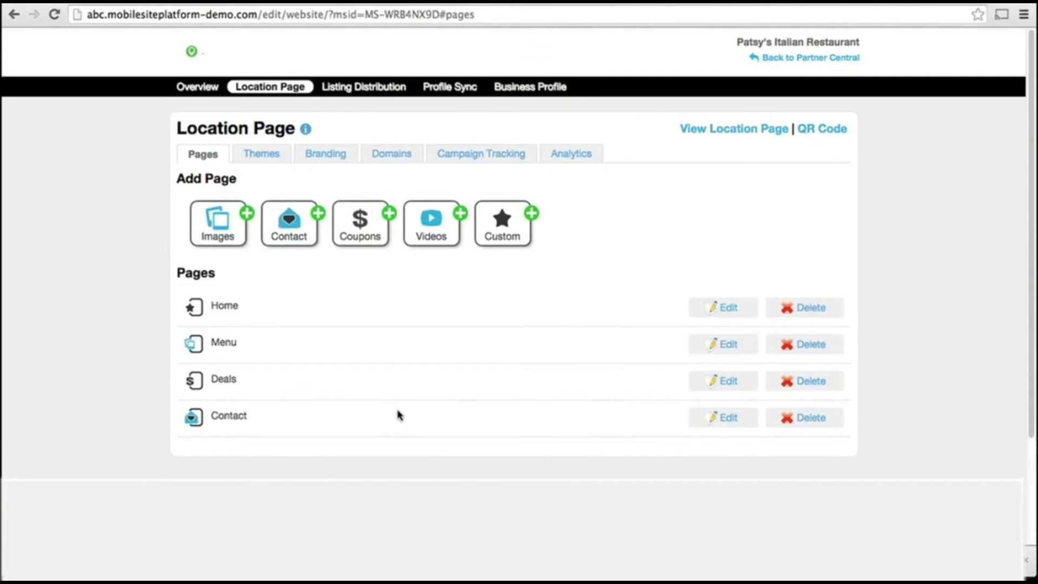
Start a videos page at tab position 4 with the heading 'Videos'
click(439, 228)
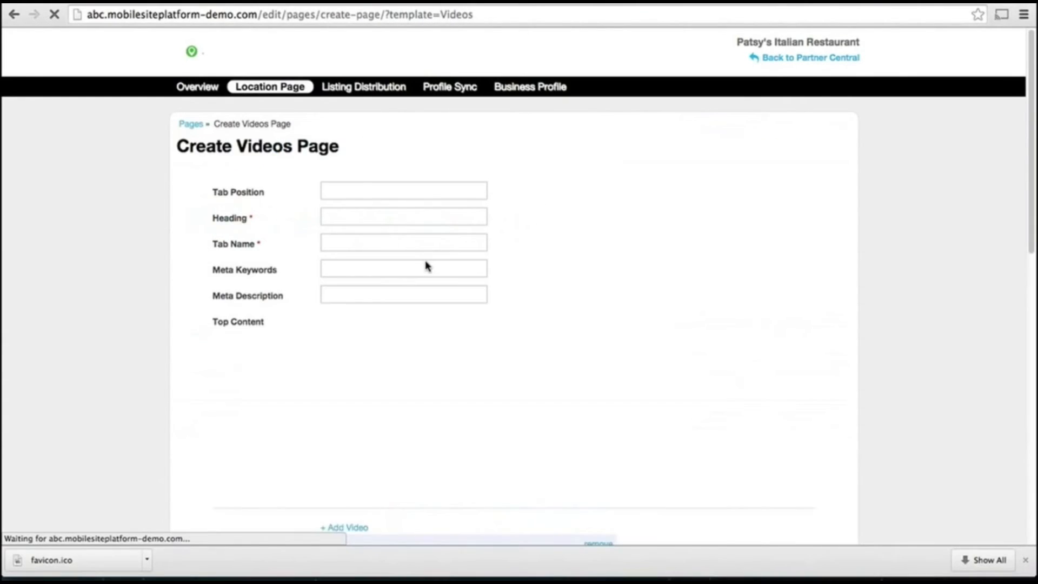
click(419, 189)
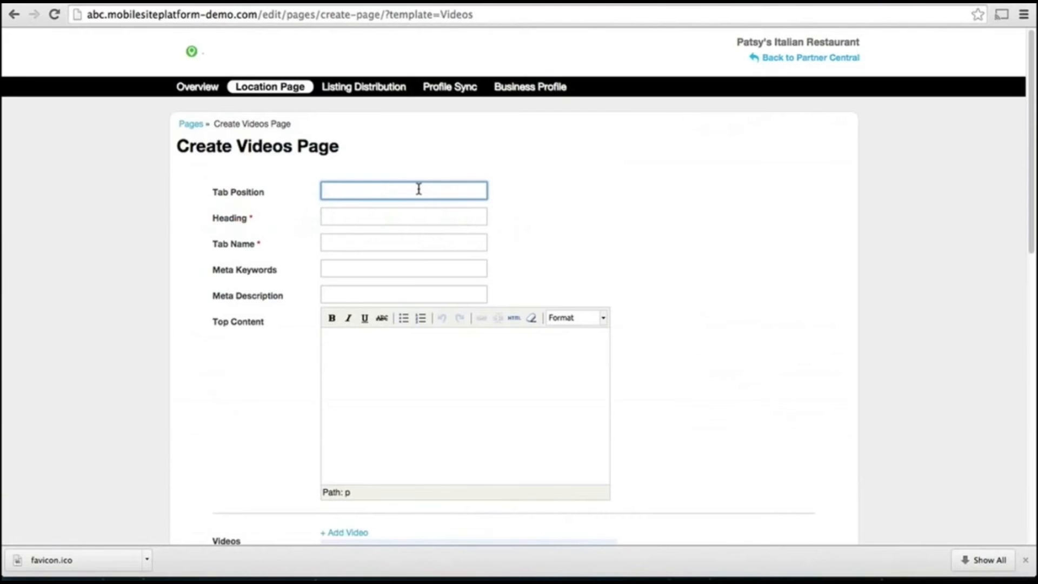
text(4)
click(417, 223)
text(Videos)
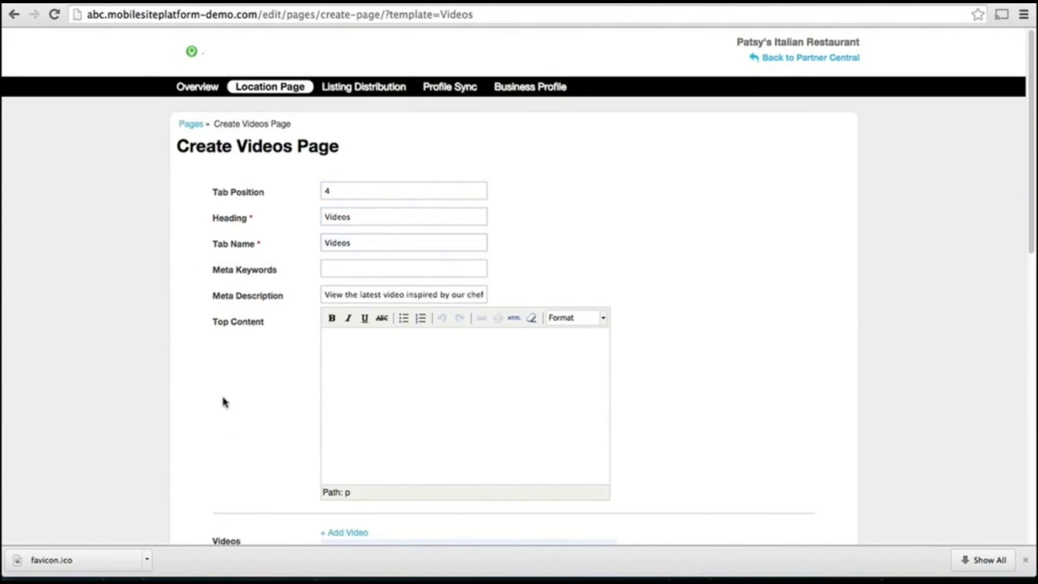
Add the YouTube video link and title, create the page, and reload the live site
scroll(225, 403, down, 1)
scroll(226, 403, down, 1)
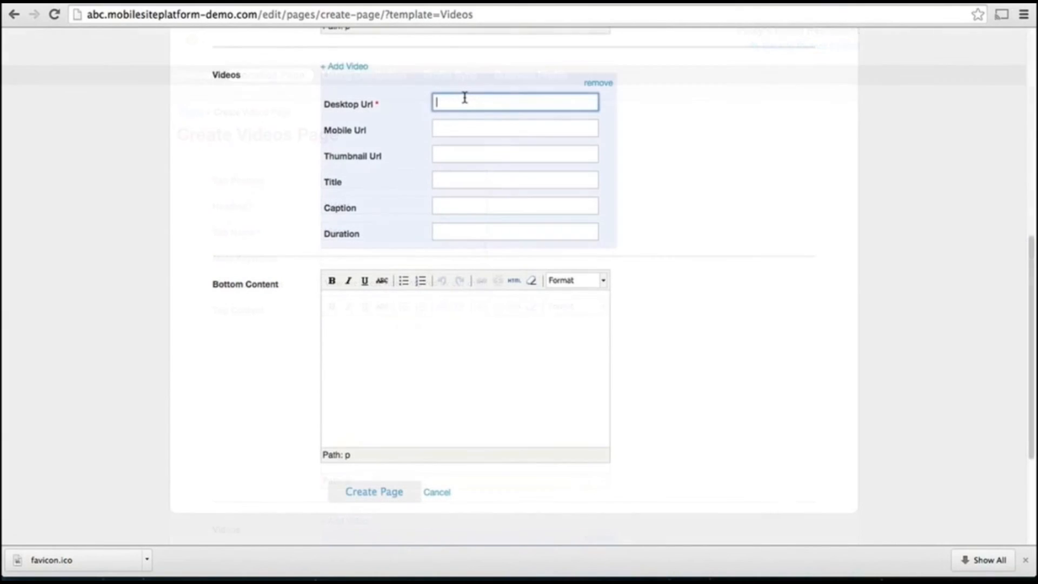
text(http://www.youtube.com/watch?v=TfZV2tNuBo4)
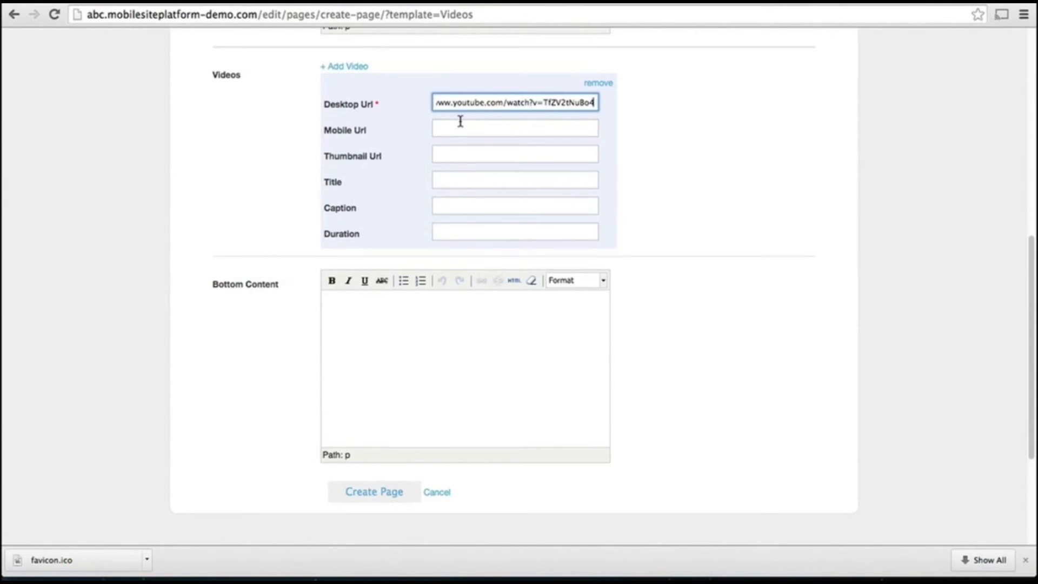
key(Tab)
key(Tab)
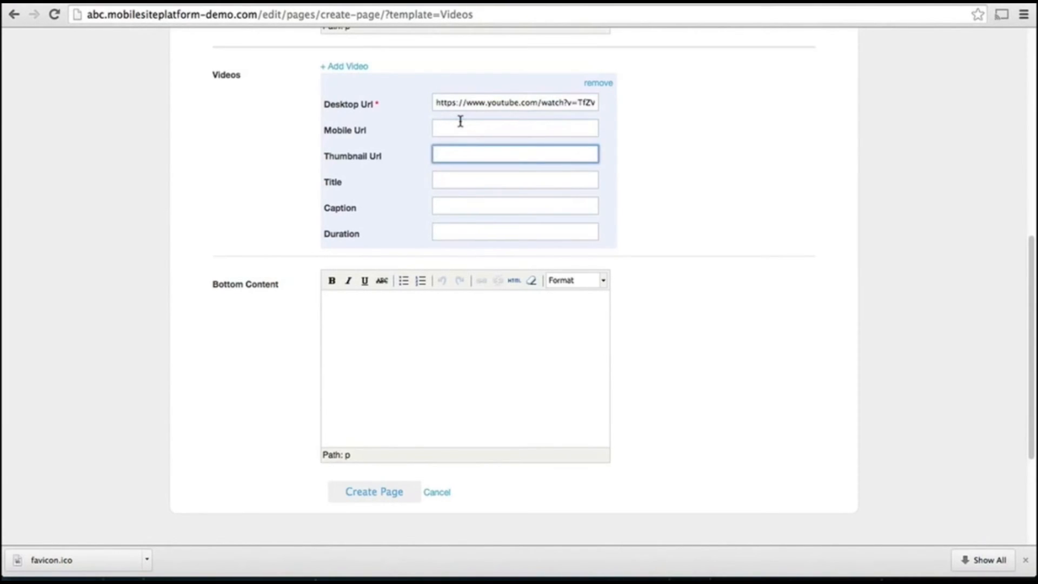
click(481, 179)
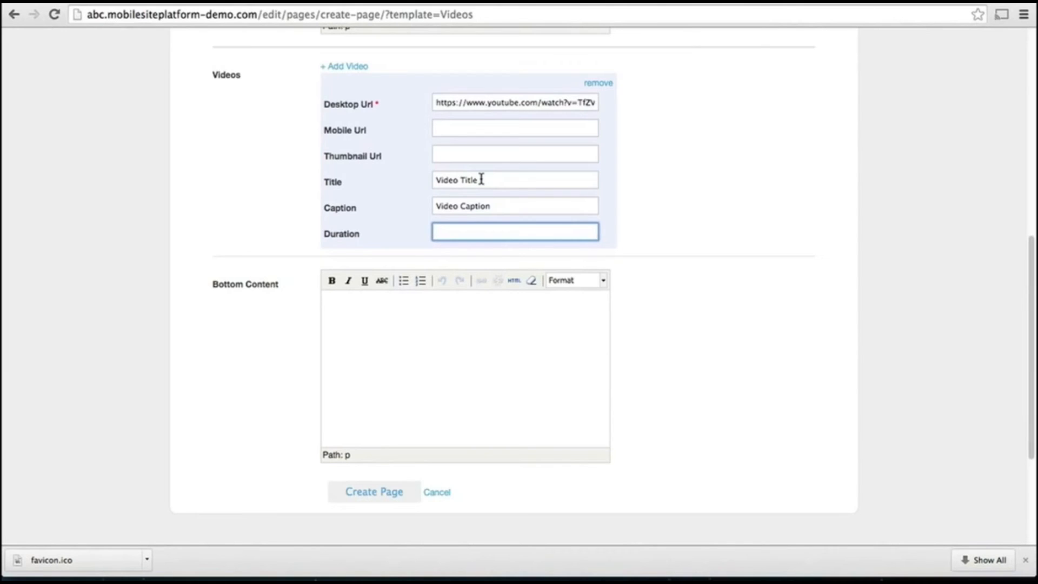
click(390, 494)
click(54, 14)
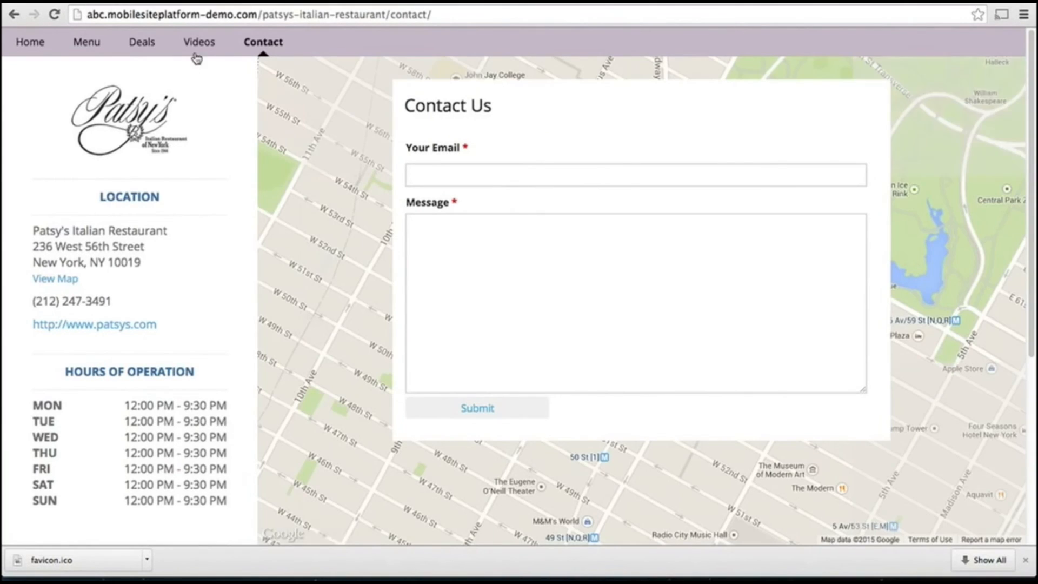
View the new Videos page on the live site
click(199, 46)
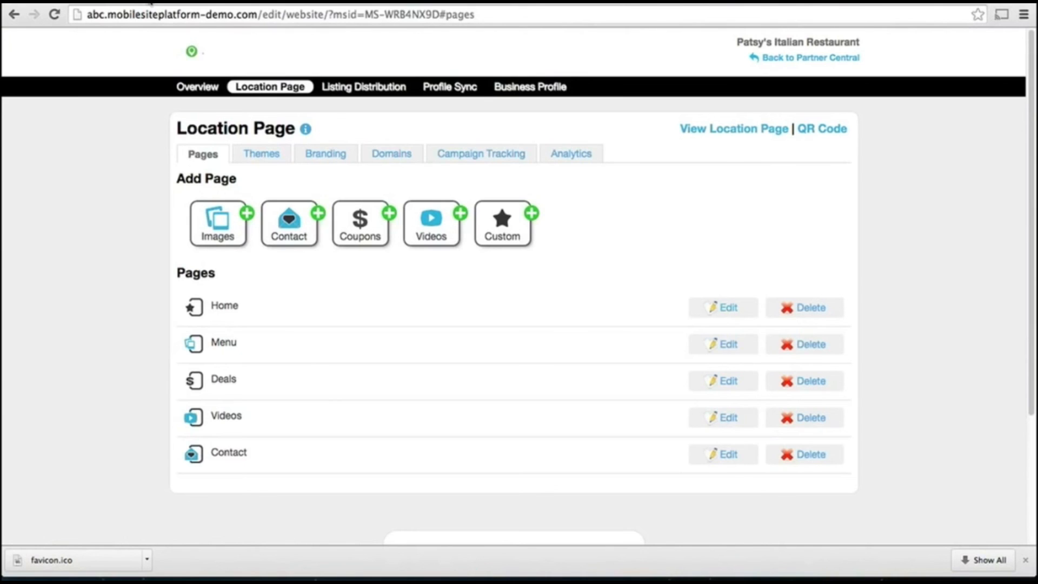
click(822, 130)
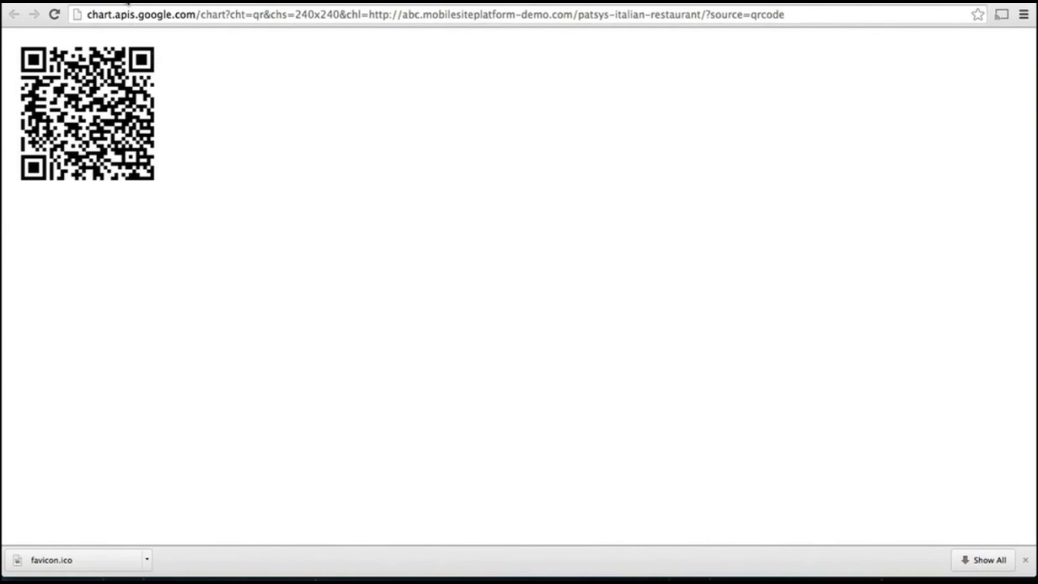
click(128, 2)
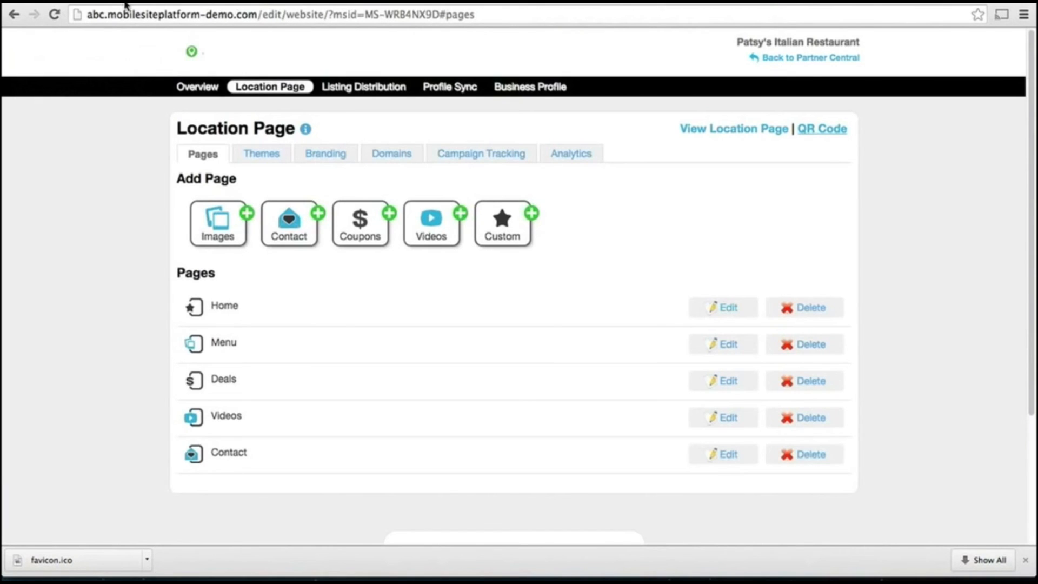
click(562, 154)
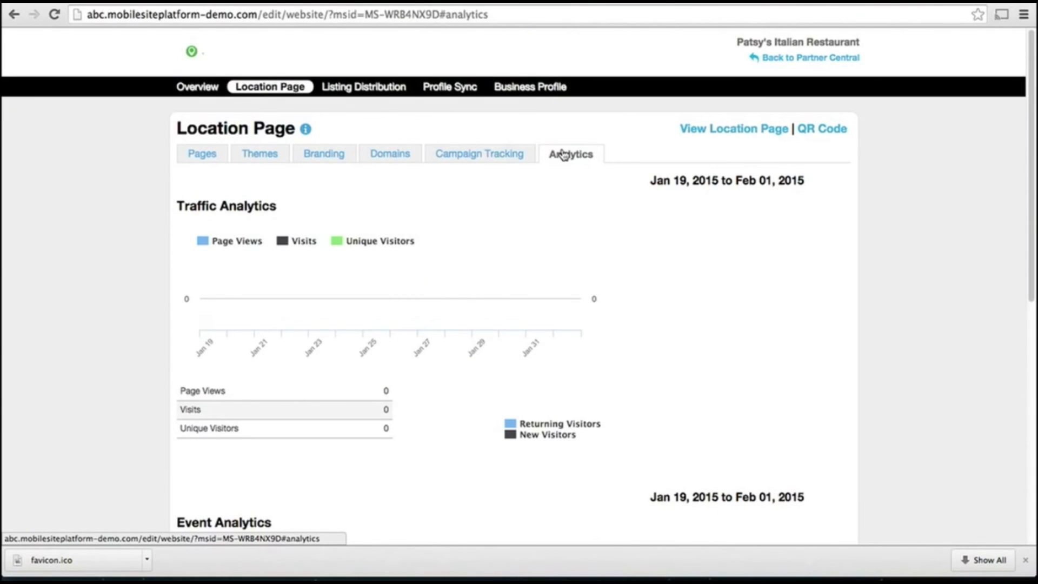
Scroll through the Jan 19–Feb 01, 2015 traffic and event analytics, all reading zero
scroll(580, 227, down, 5)
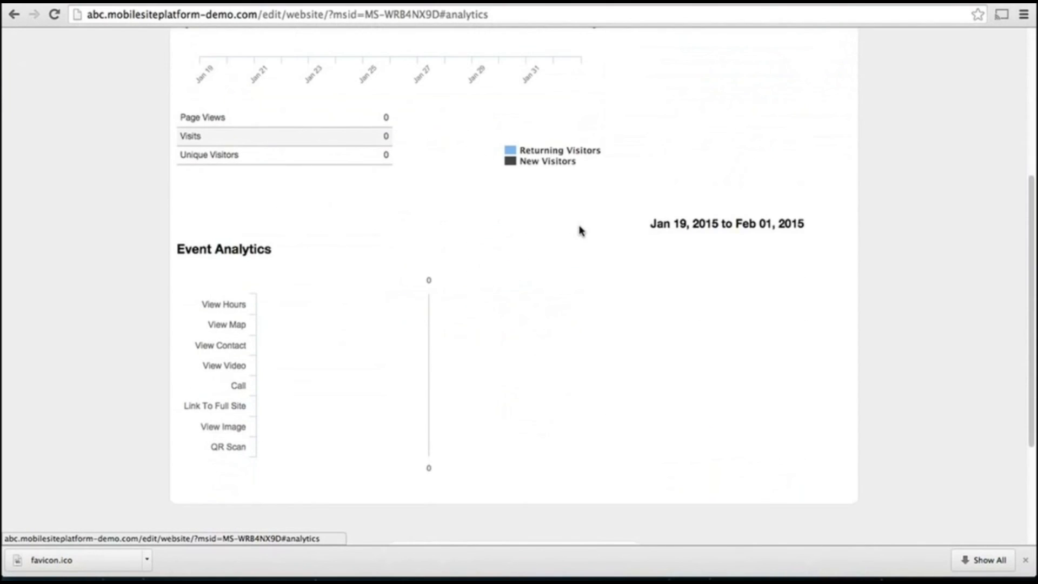
scroll(580, 231, up, 5)
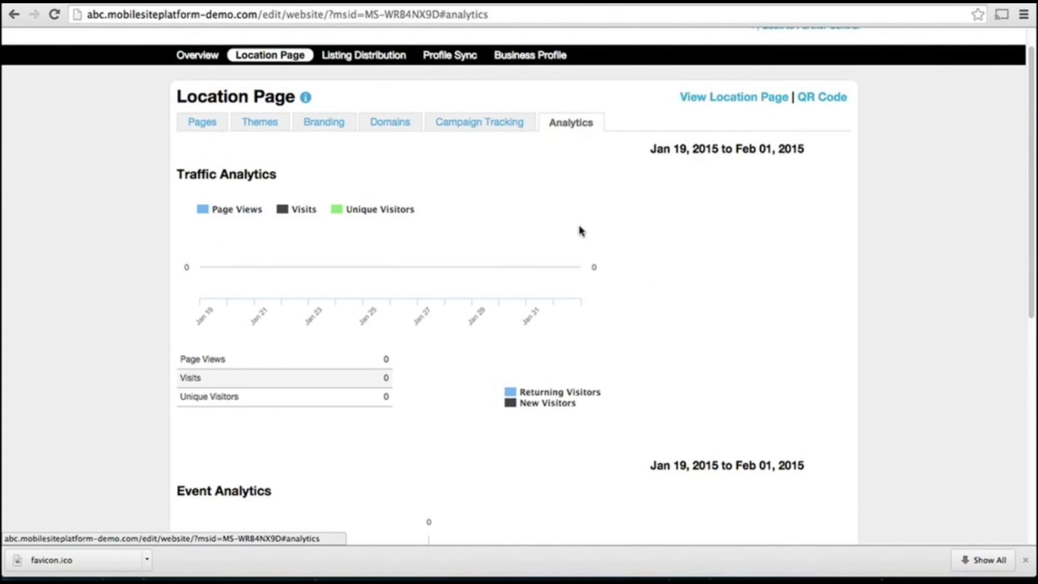
scroll(579, 231, up, 1)
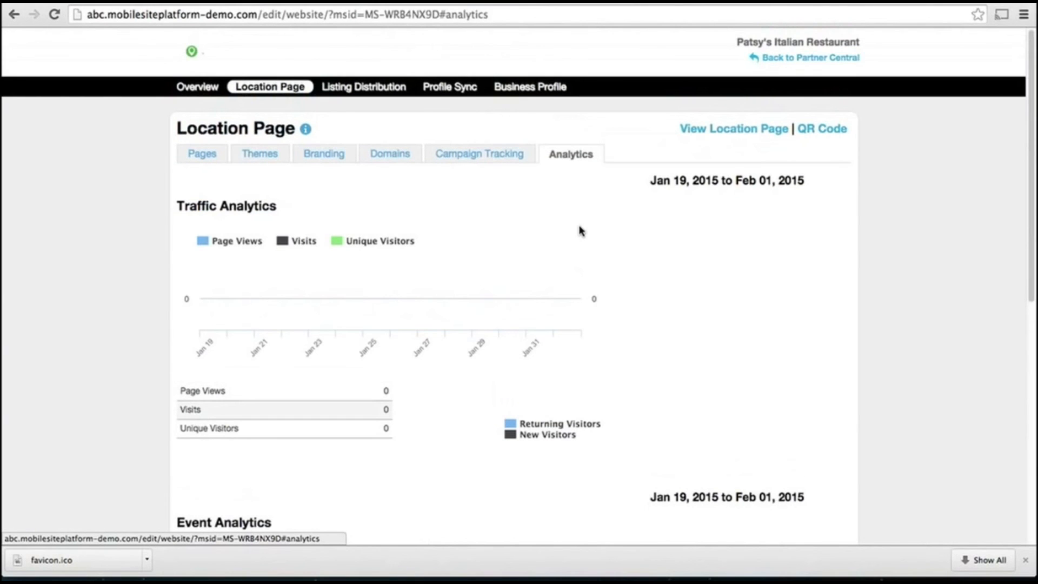